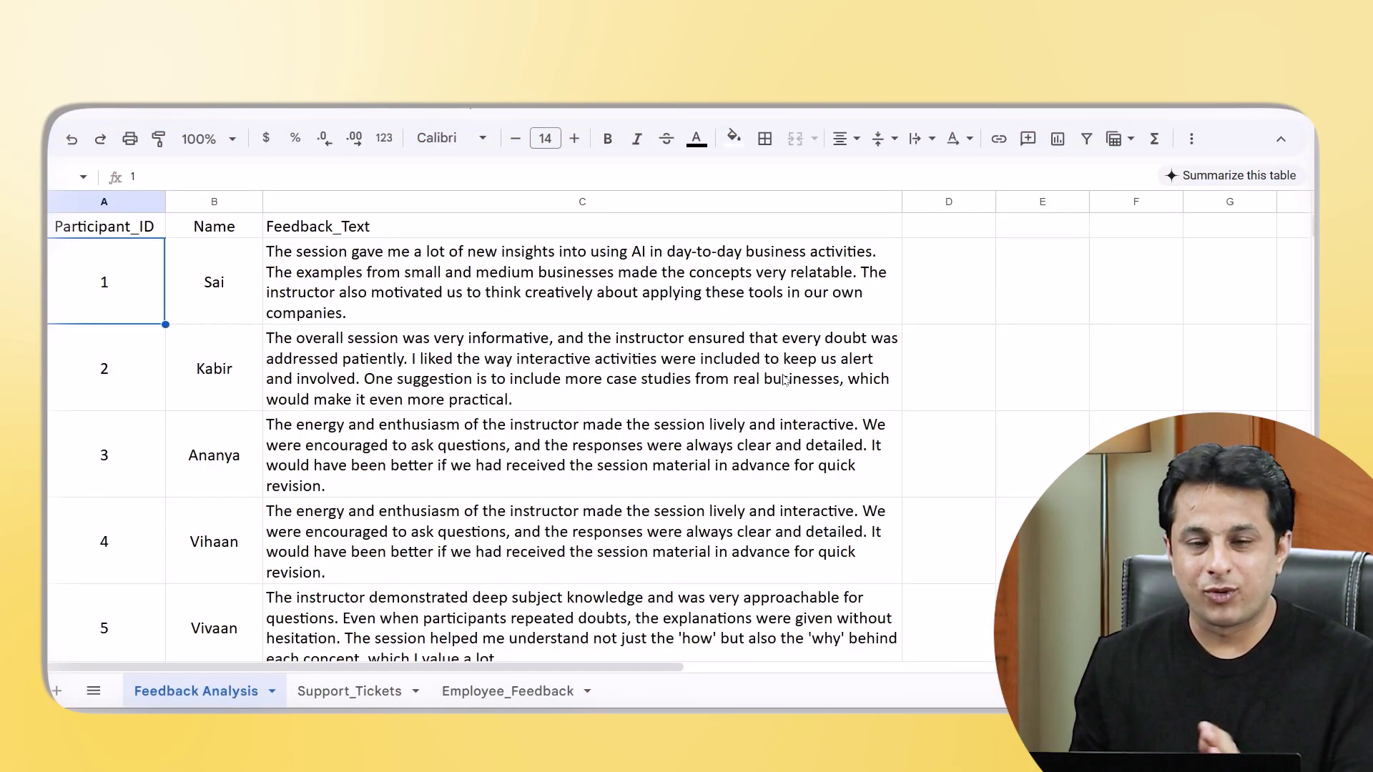
Review the feedback rows, then widen the empty column D next to the feedback text
key(Right)
key(Right)
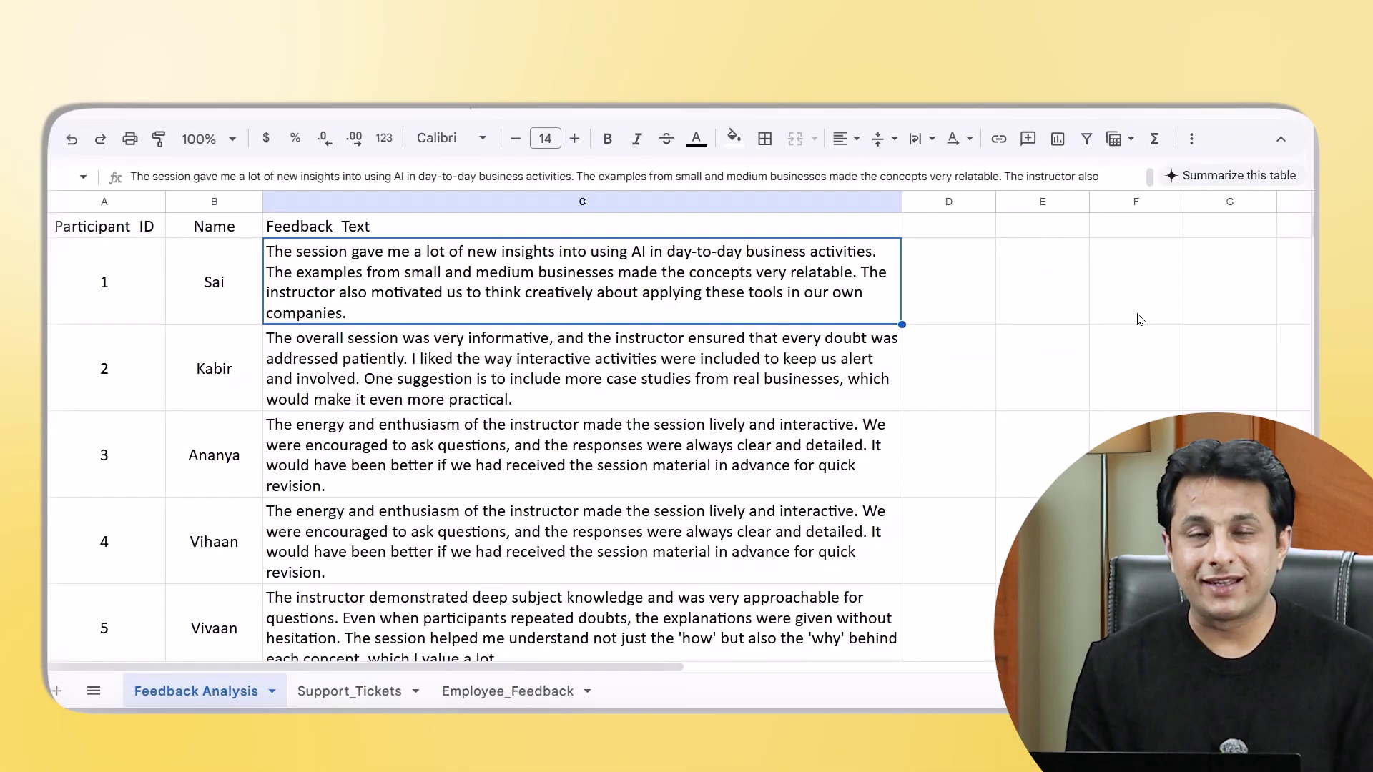
scroll(316, 419, down, 15)
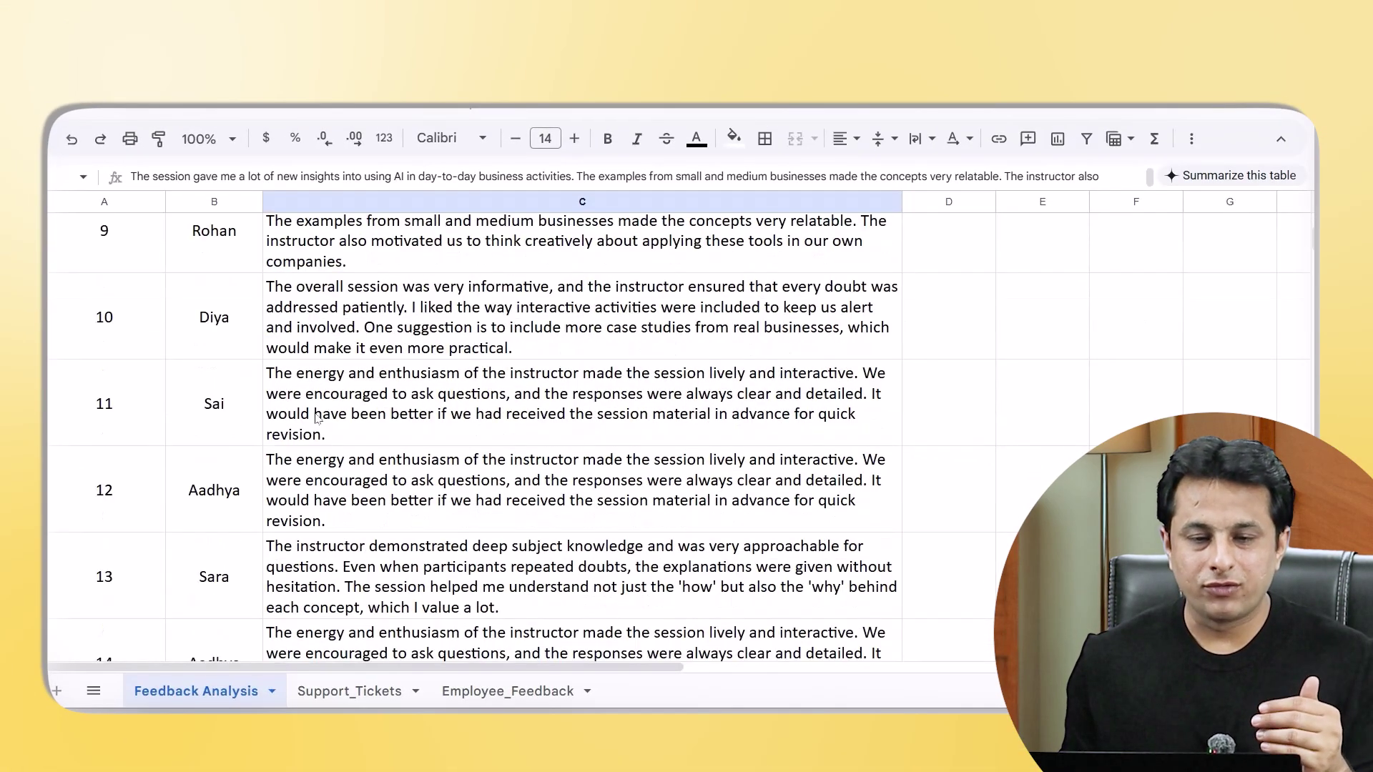
scroll(315, 418, down, 20)
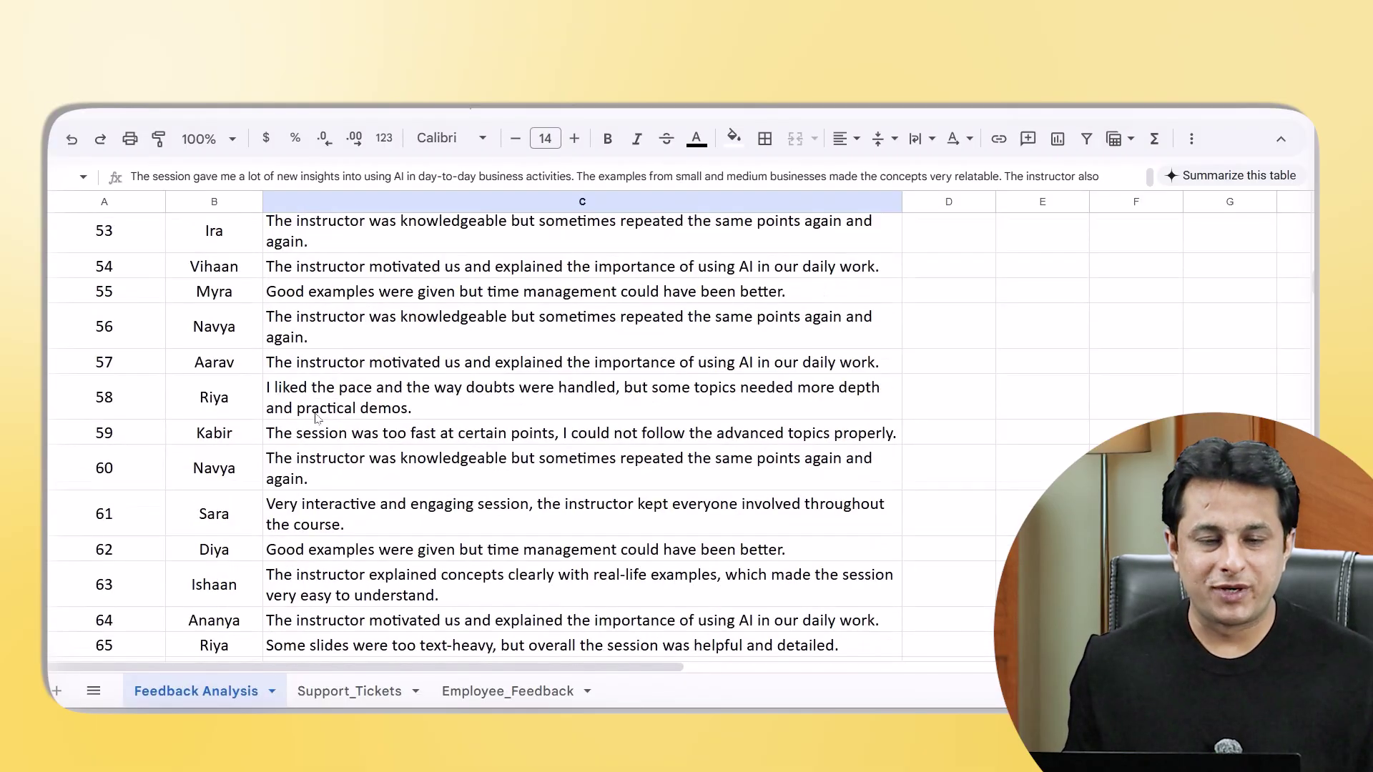
scroll(315, 418, down, 3)
scroll(316, 419, up, 20)
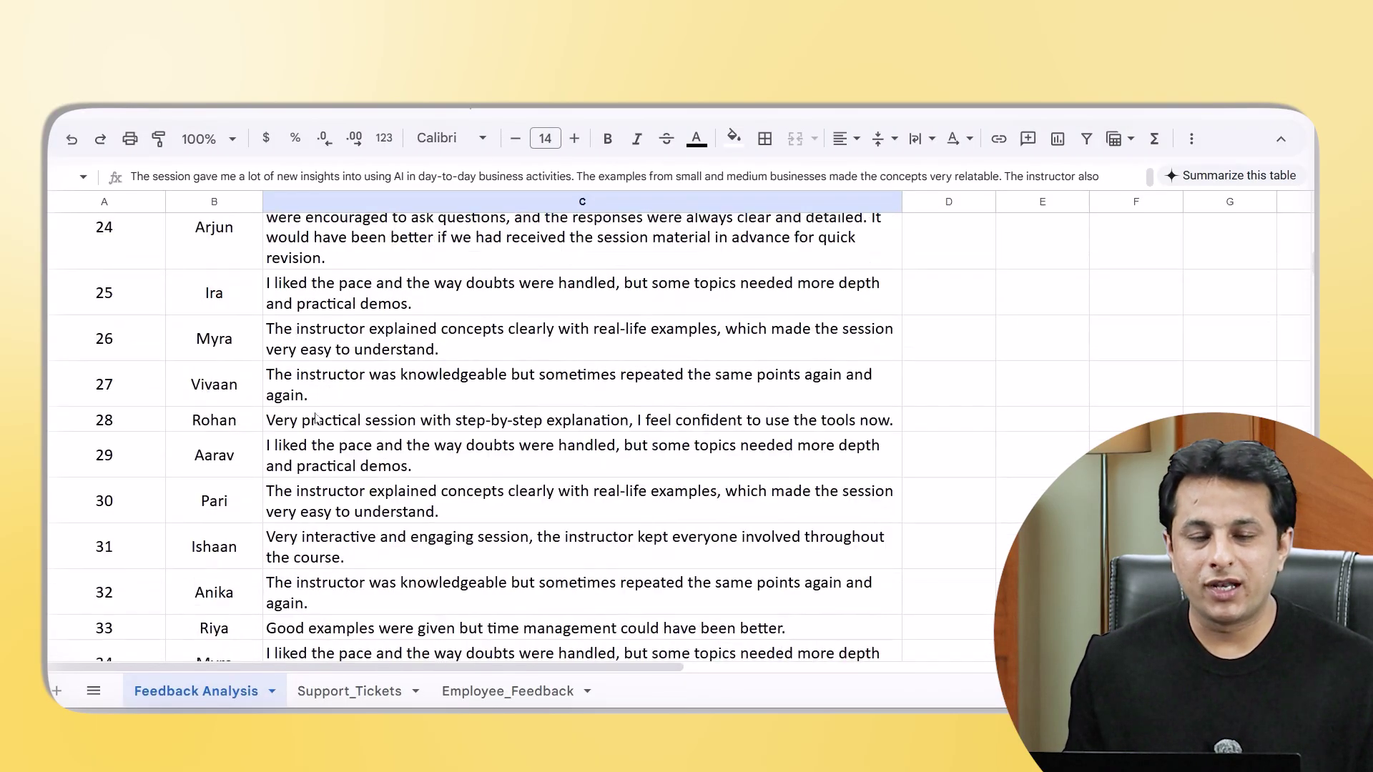
click(973, 266)
drag(995, 201, 1201, 202)
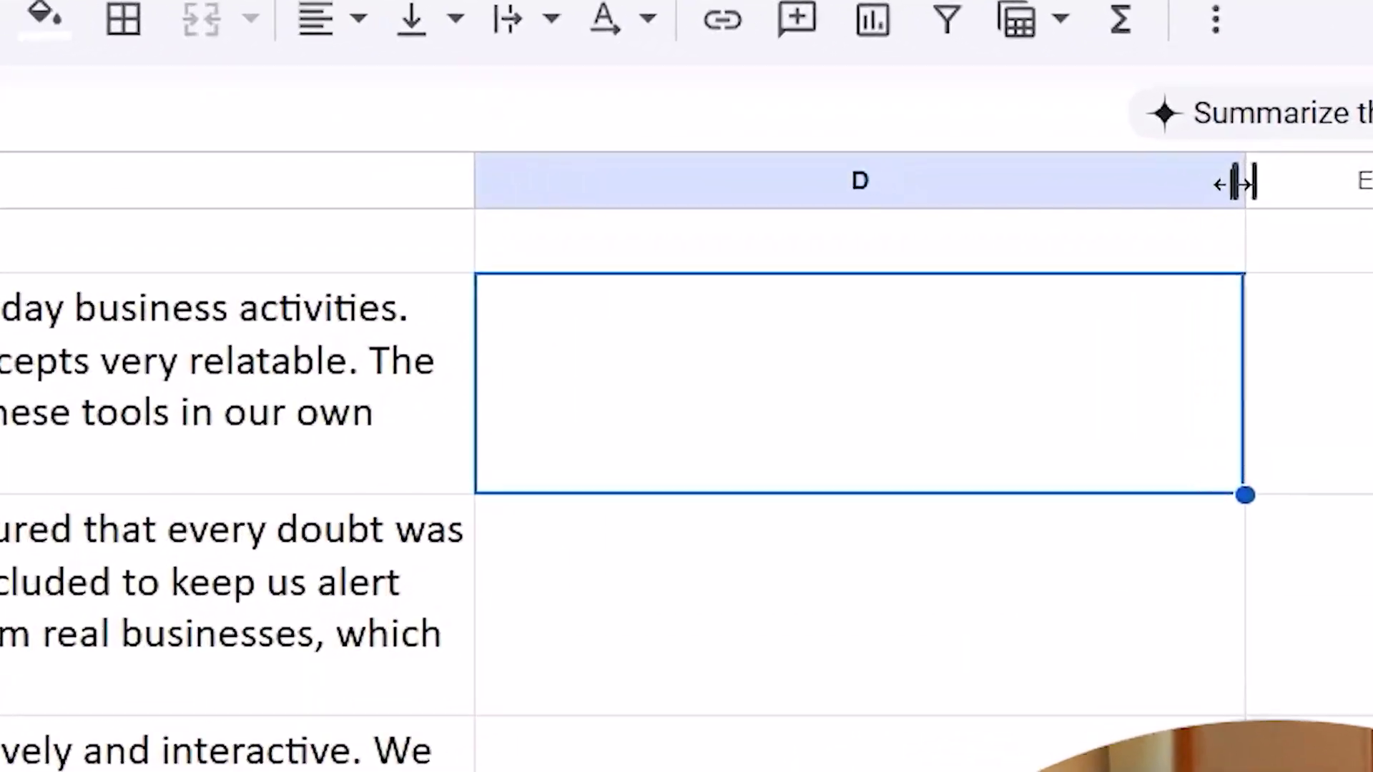
Enter =AI("Summarize in 5 words", C2) in D2 for the first participant's feedback
text(=A)
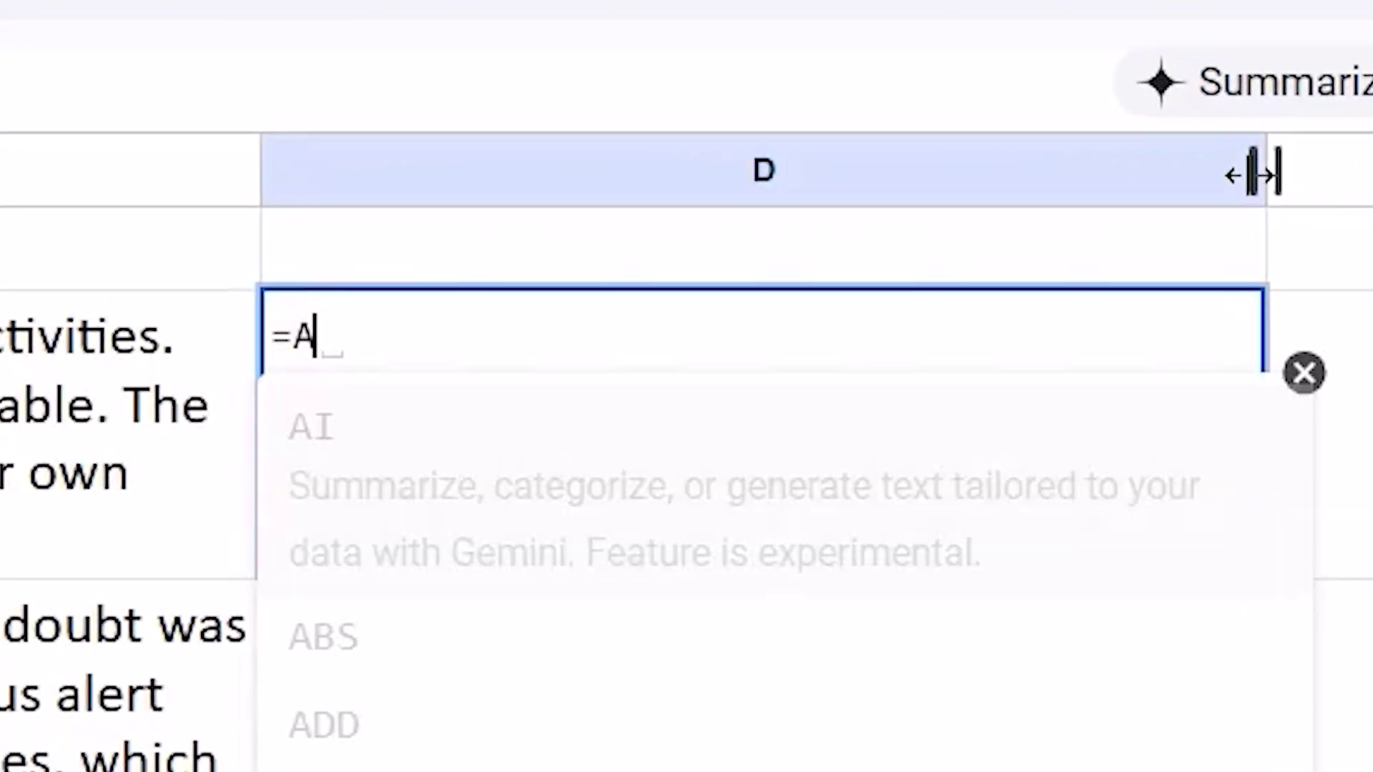
text(I()
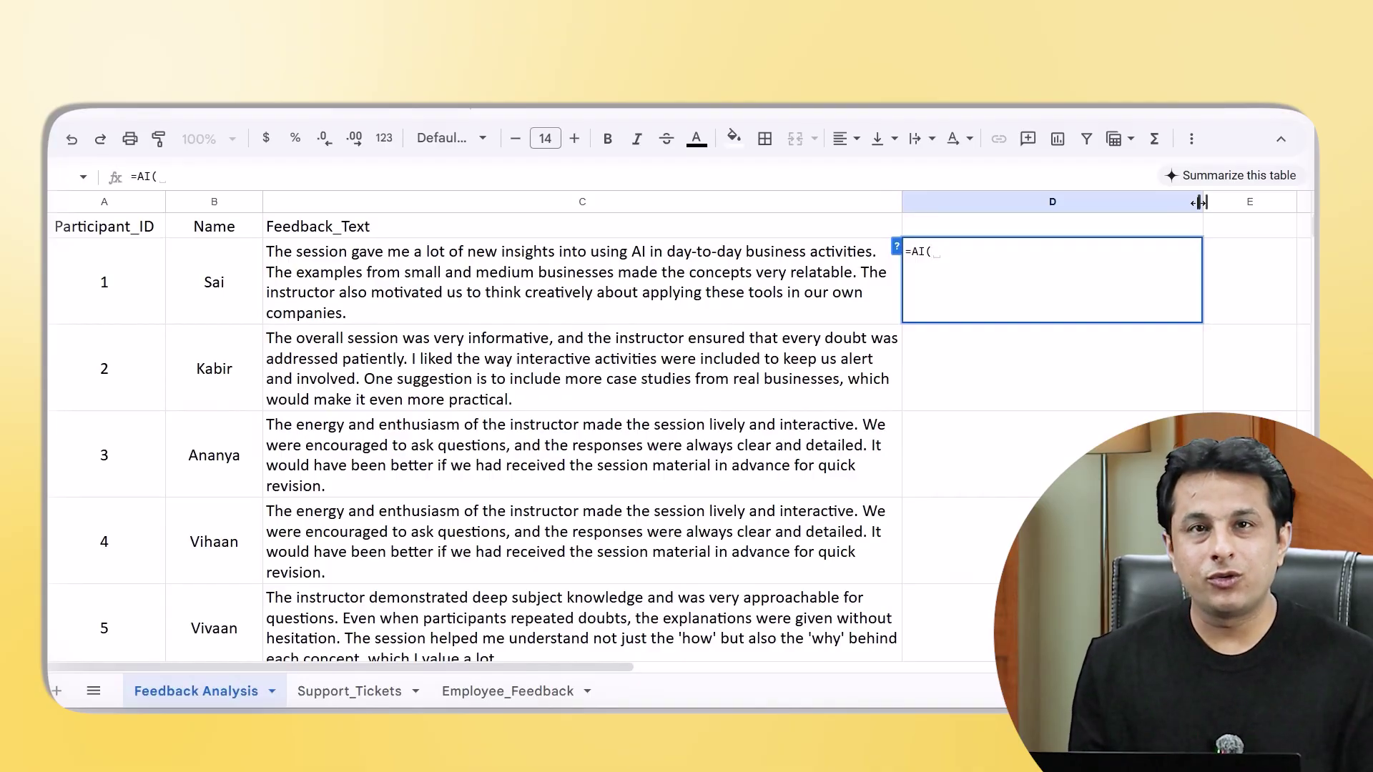
text(")
text(Summa)
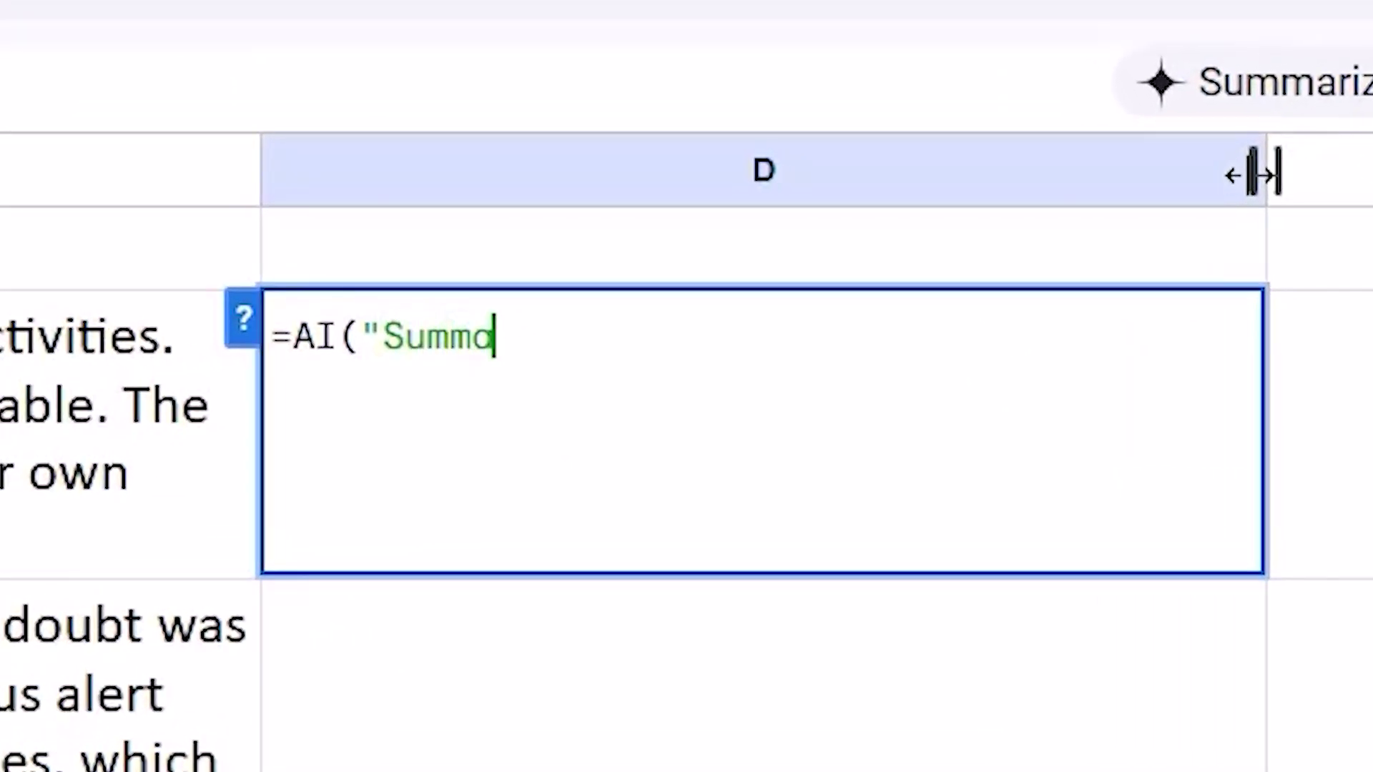
text(rize in )
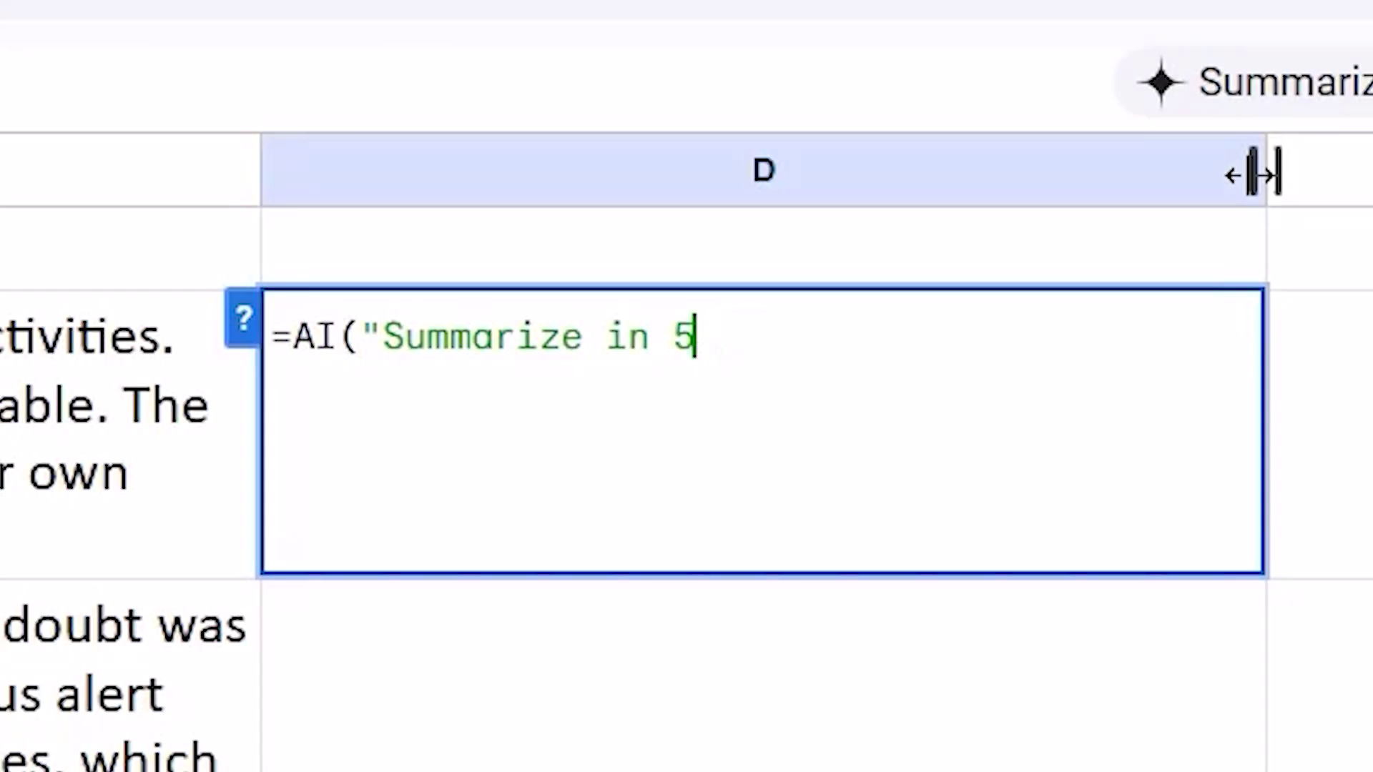
text(5 words",)
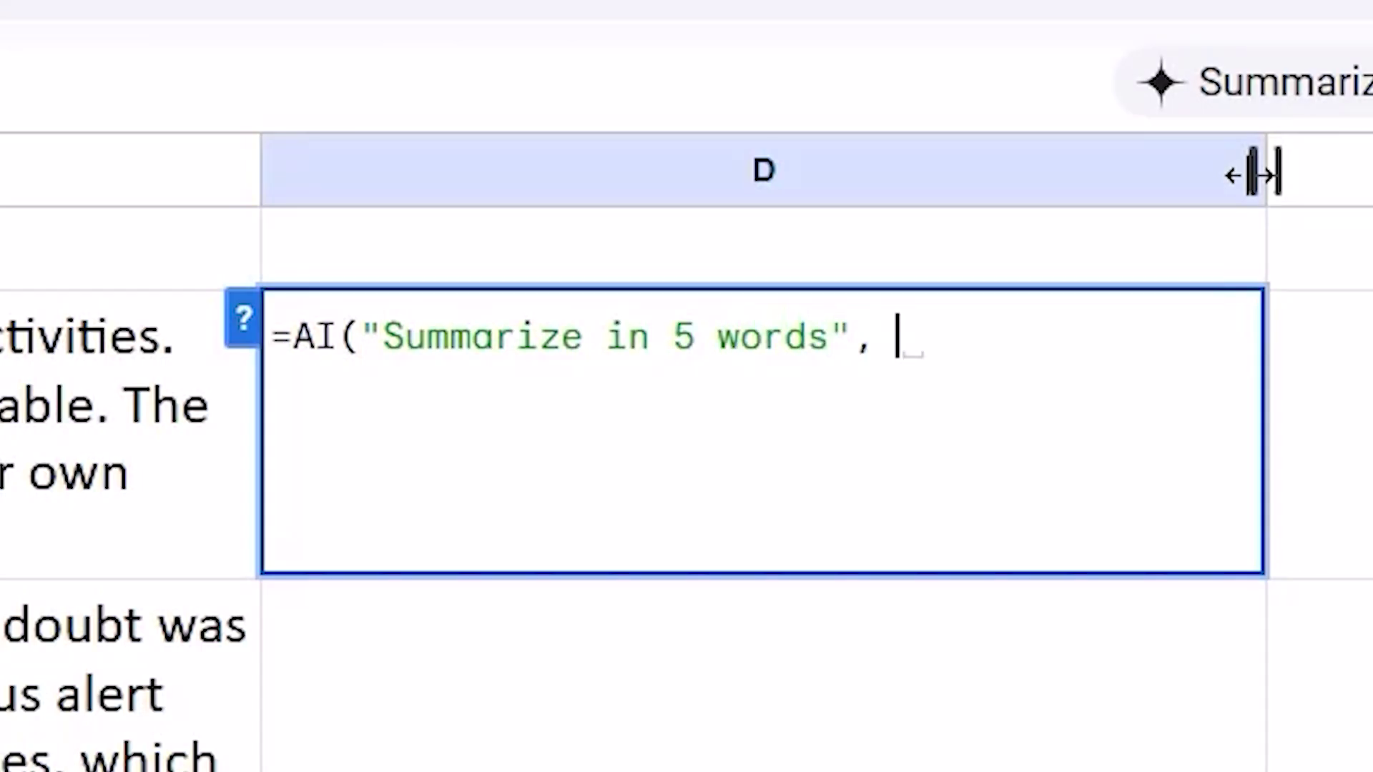
click(22, 429)
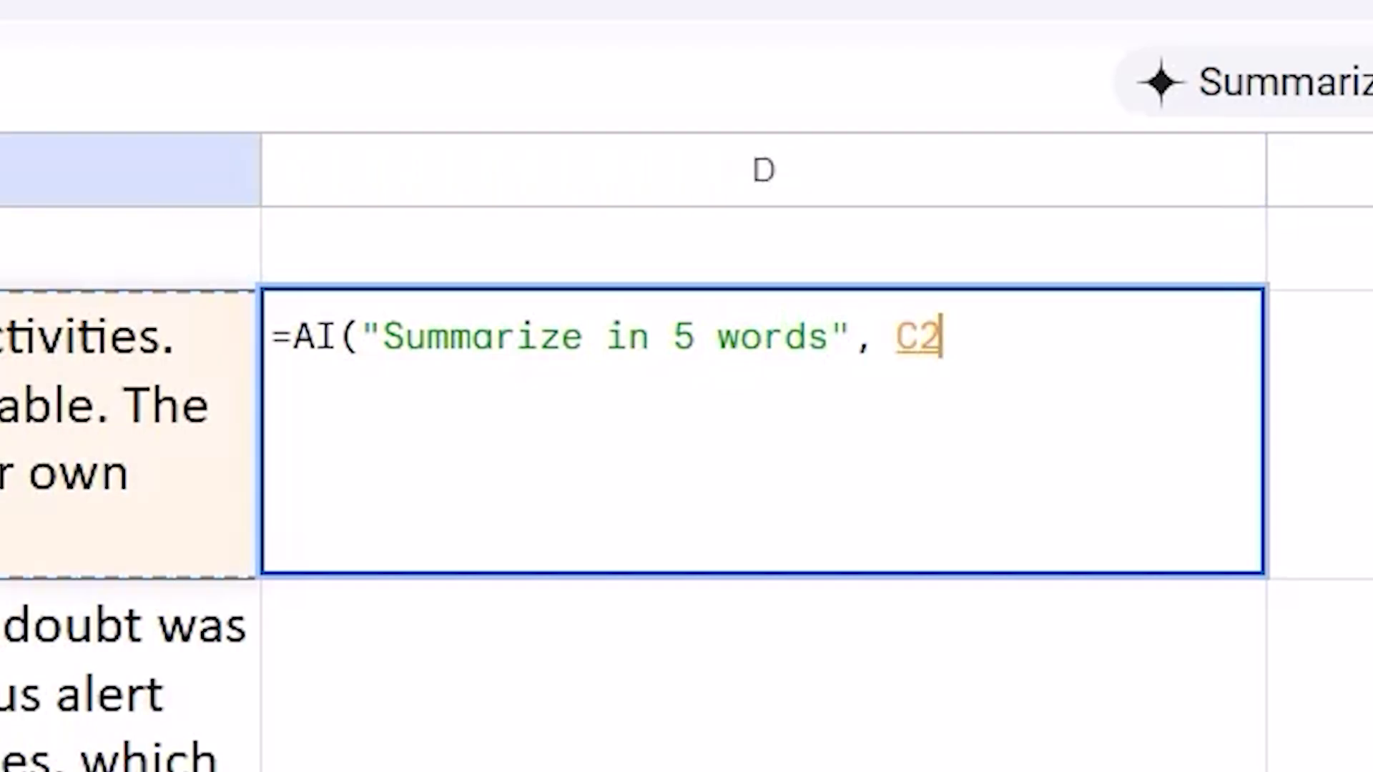
text())
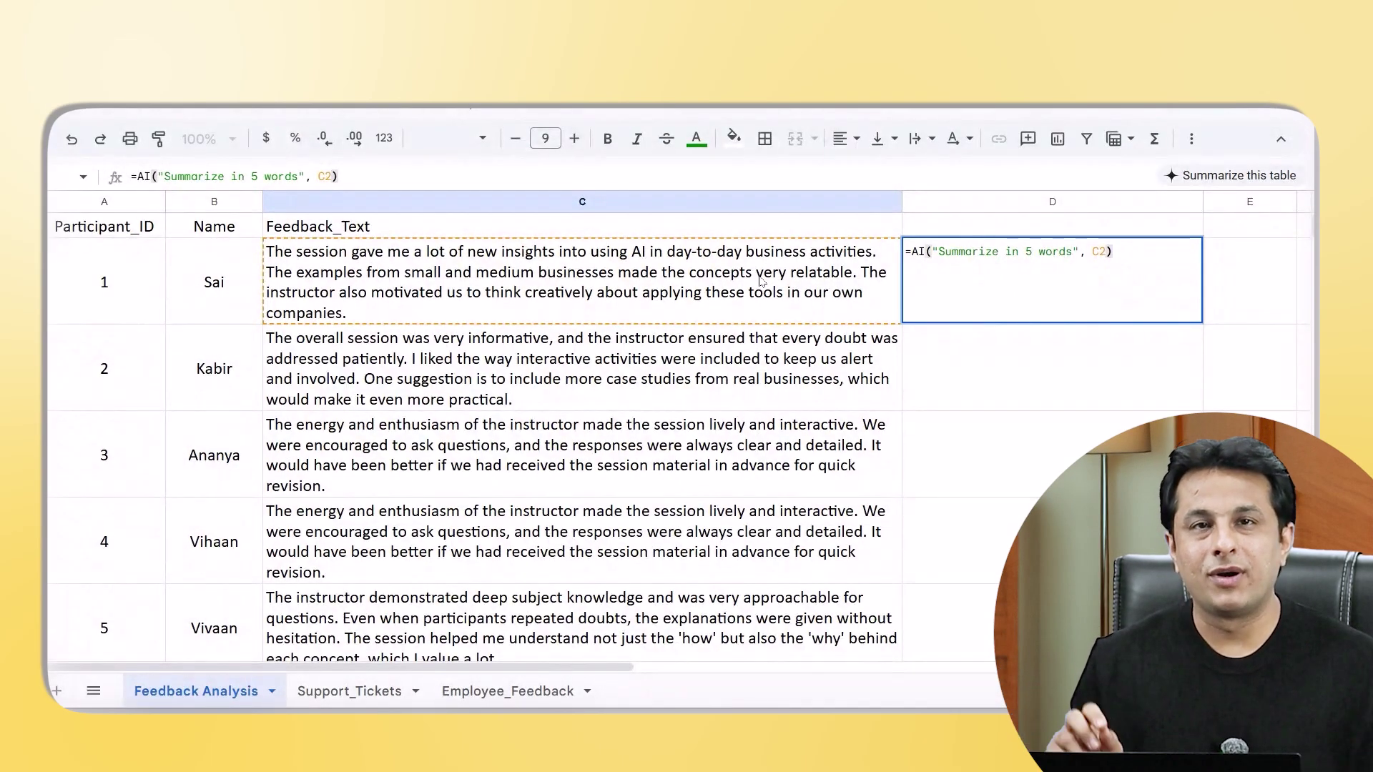
key(Return)
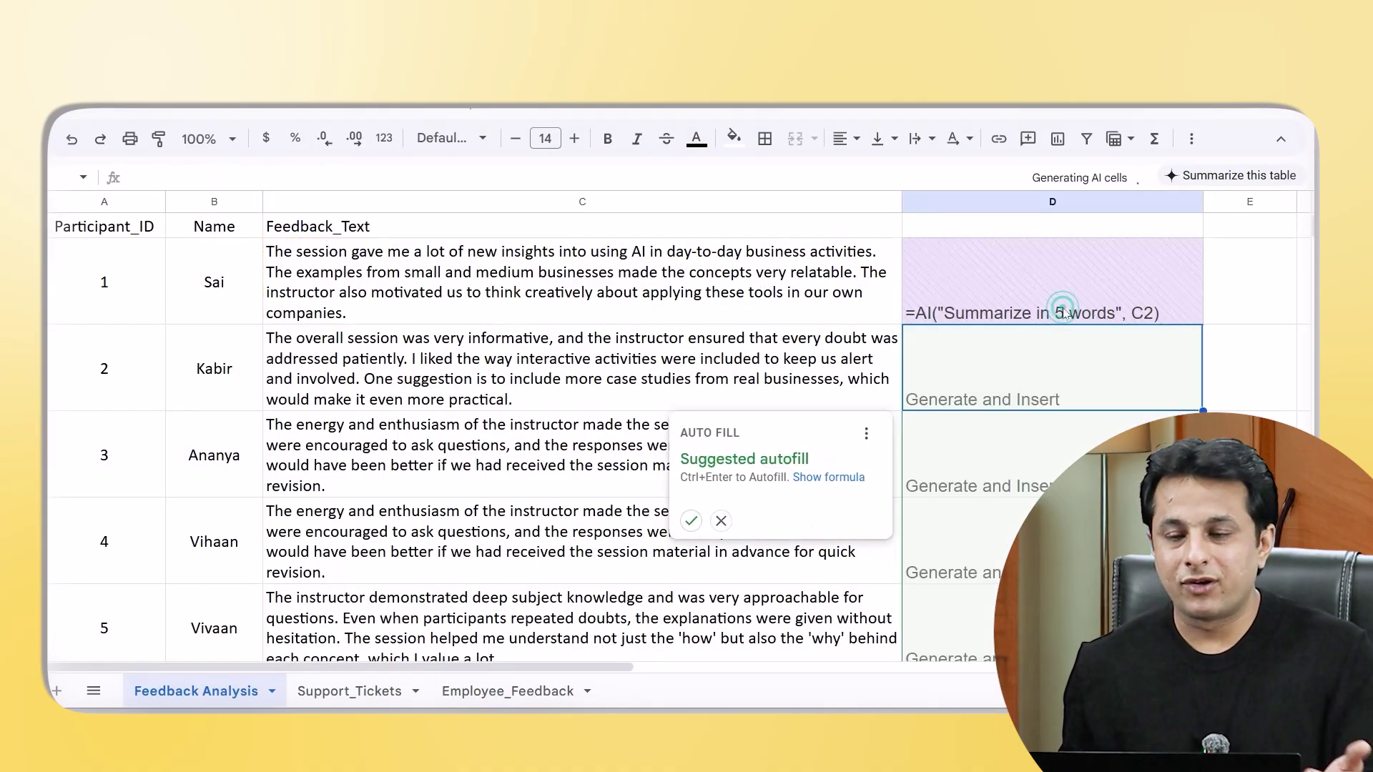
Fill the summary formula down column D and confirm rows 3–5 reference C3–C5
click(1064, 312)
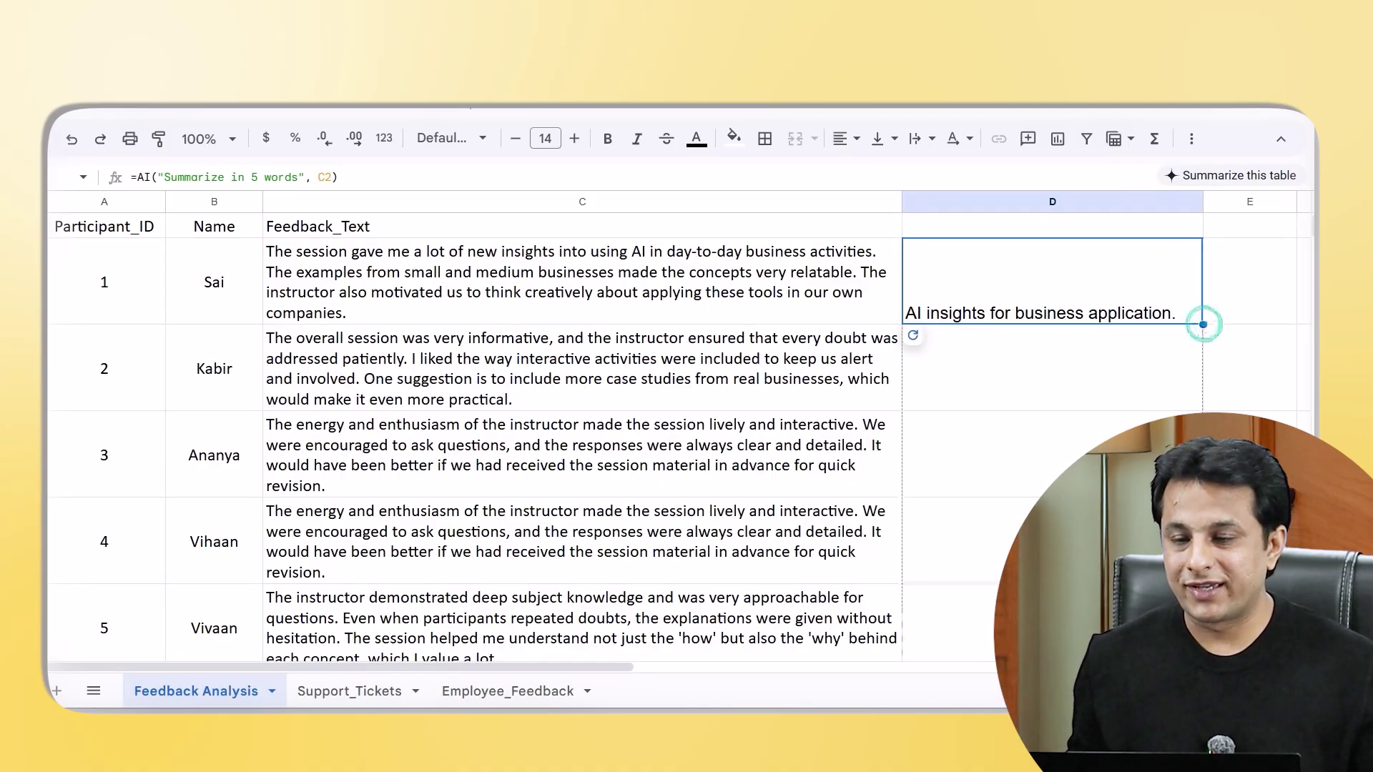
double_click(1204, 325)
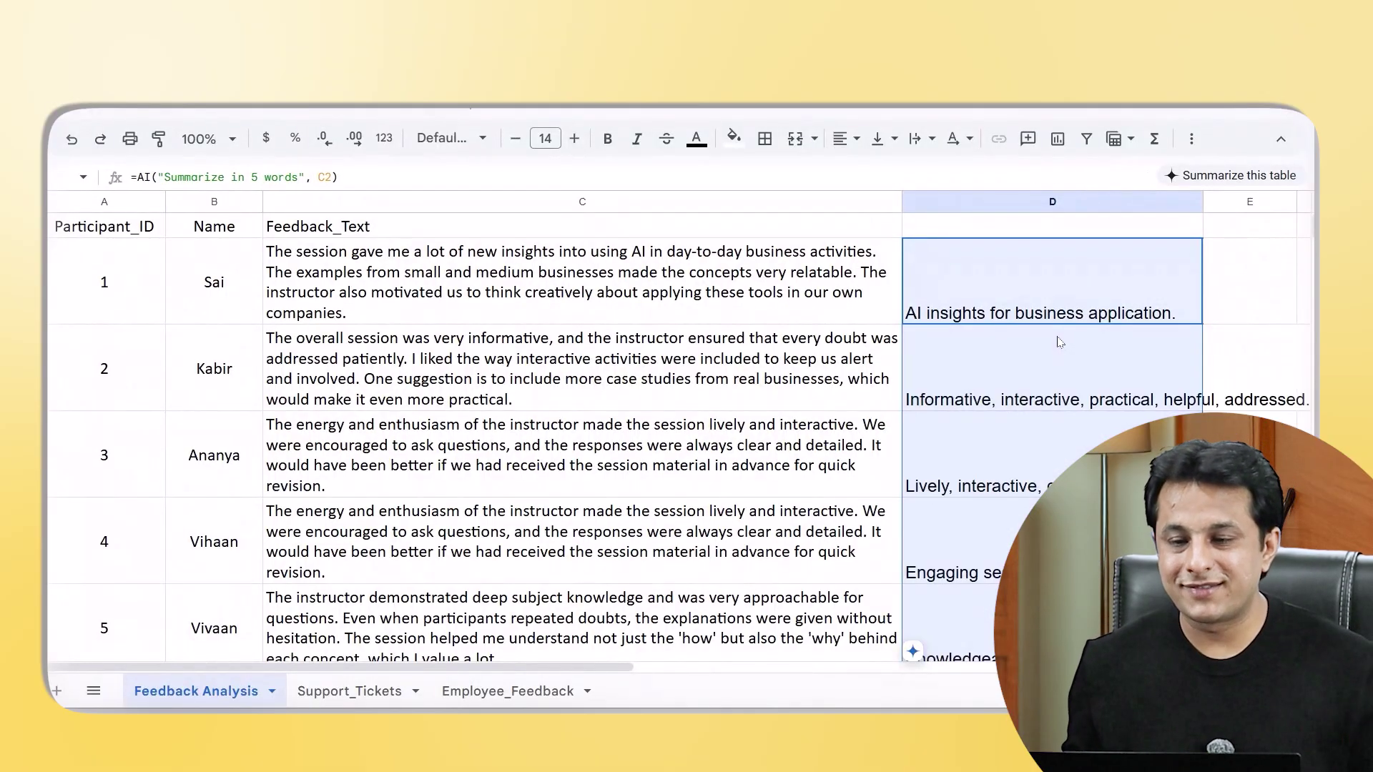
click(935, 381)
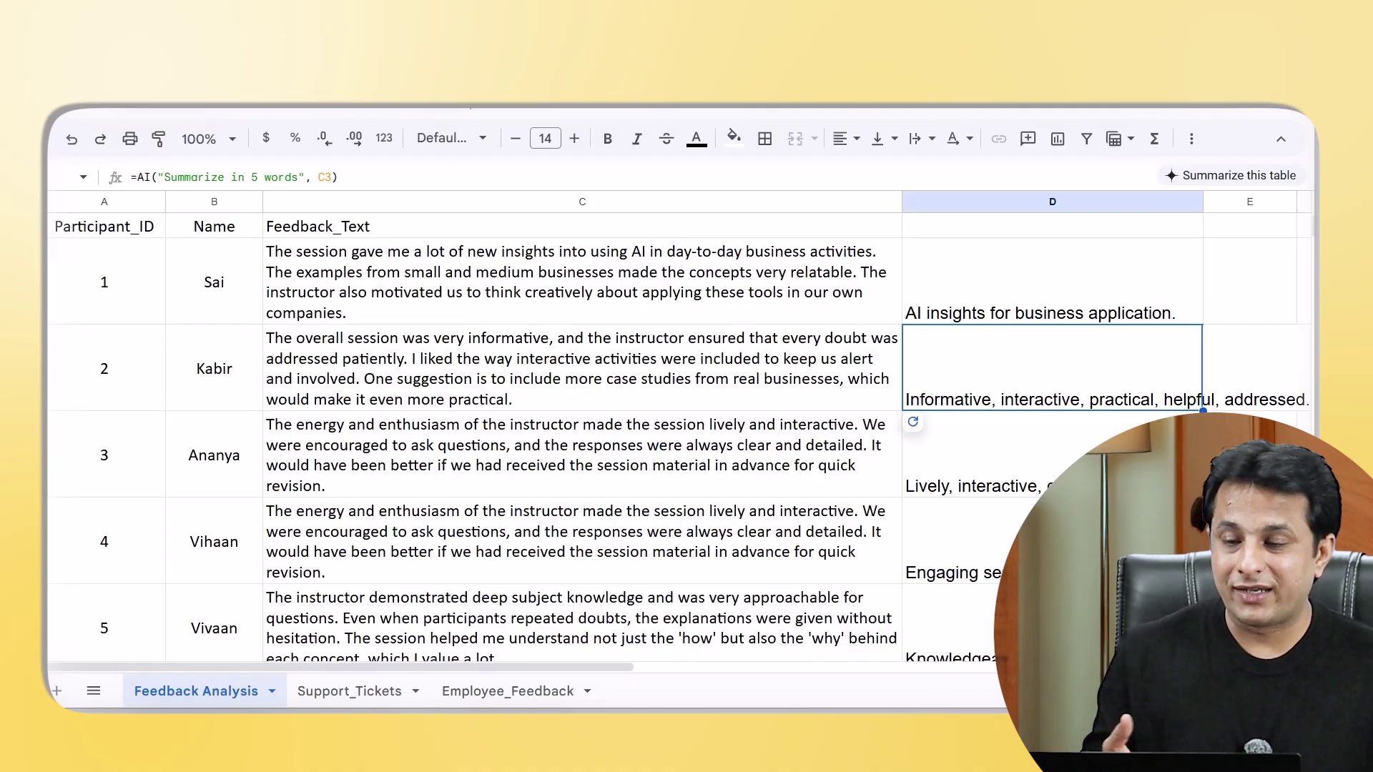
click(972, 454)
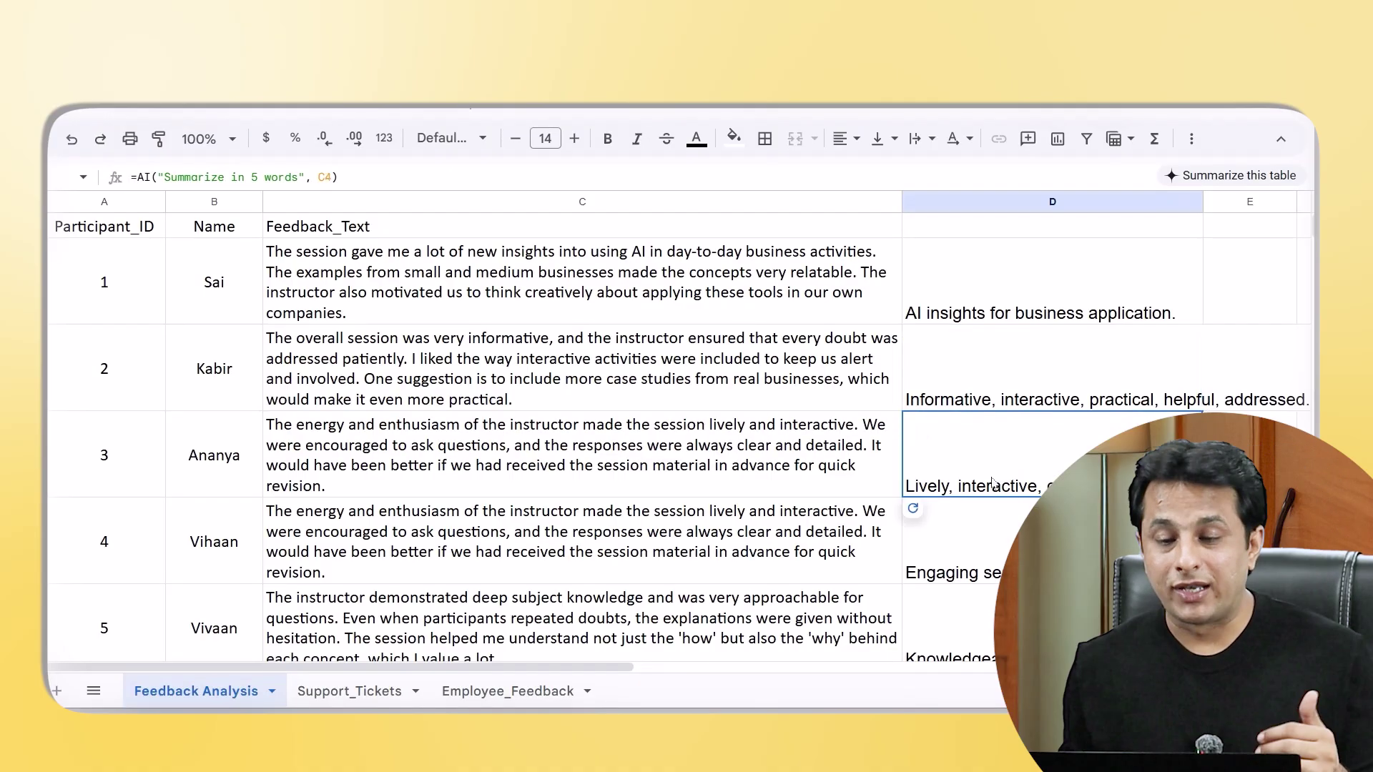
click(951, 579)
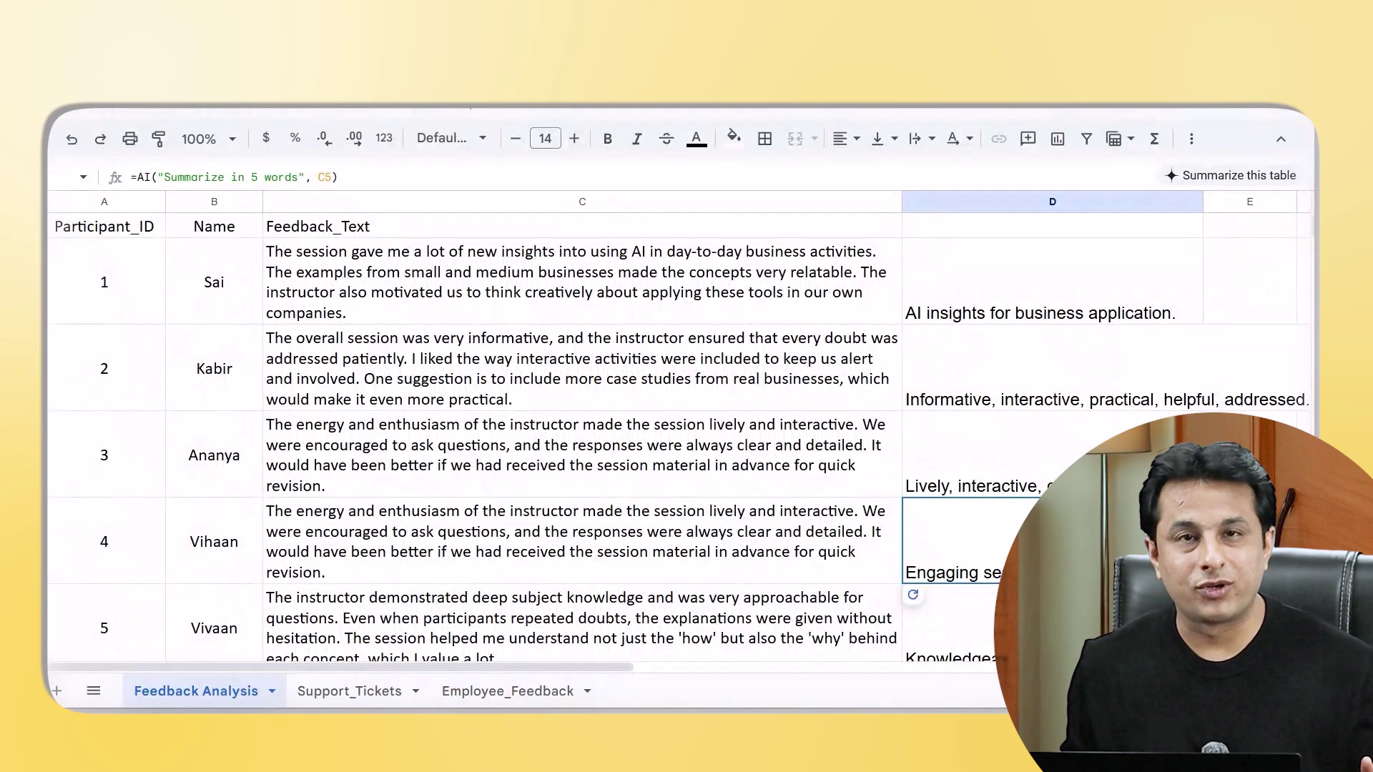
click(1082, 203)
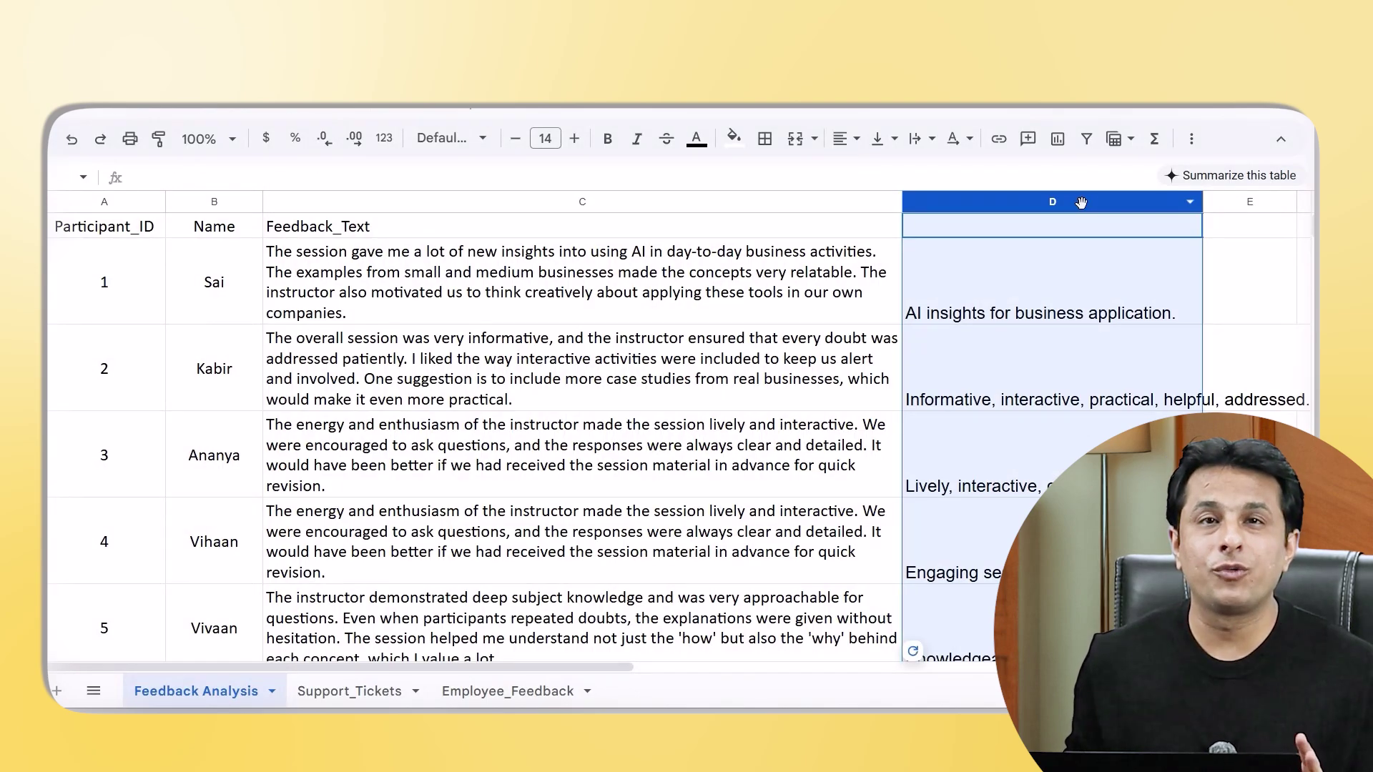
Delete the summary column D and widen the new empty column D
right_click(1081, 203)
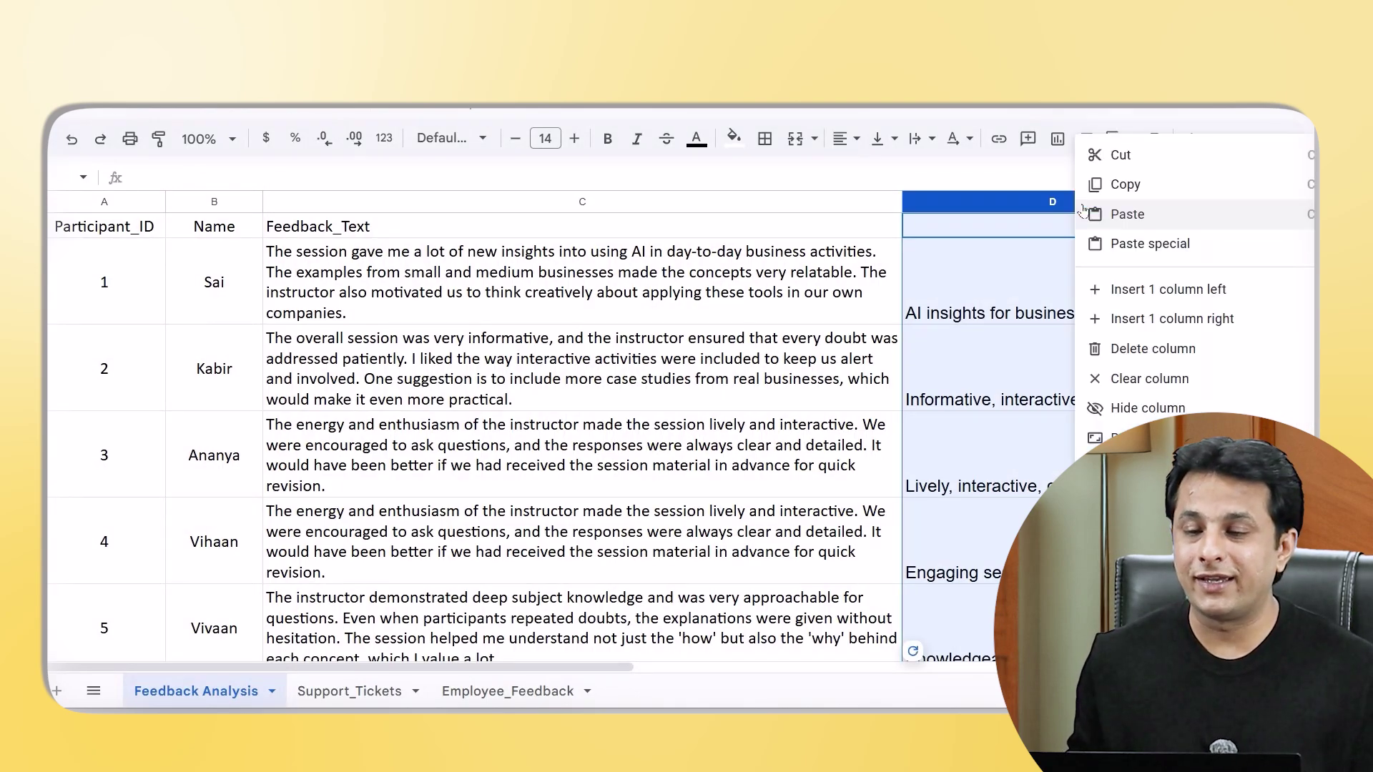
click(1126, 348)
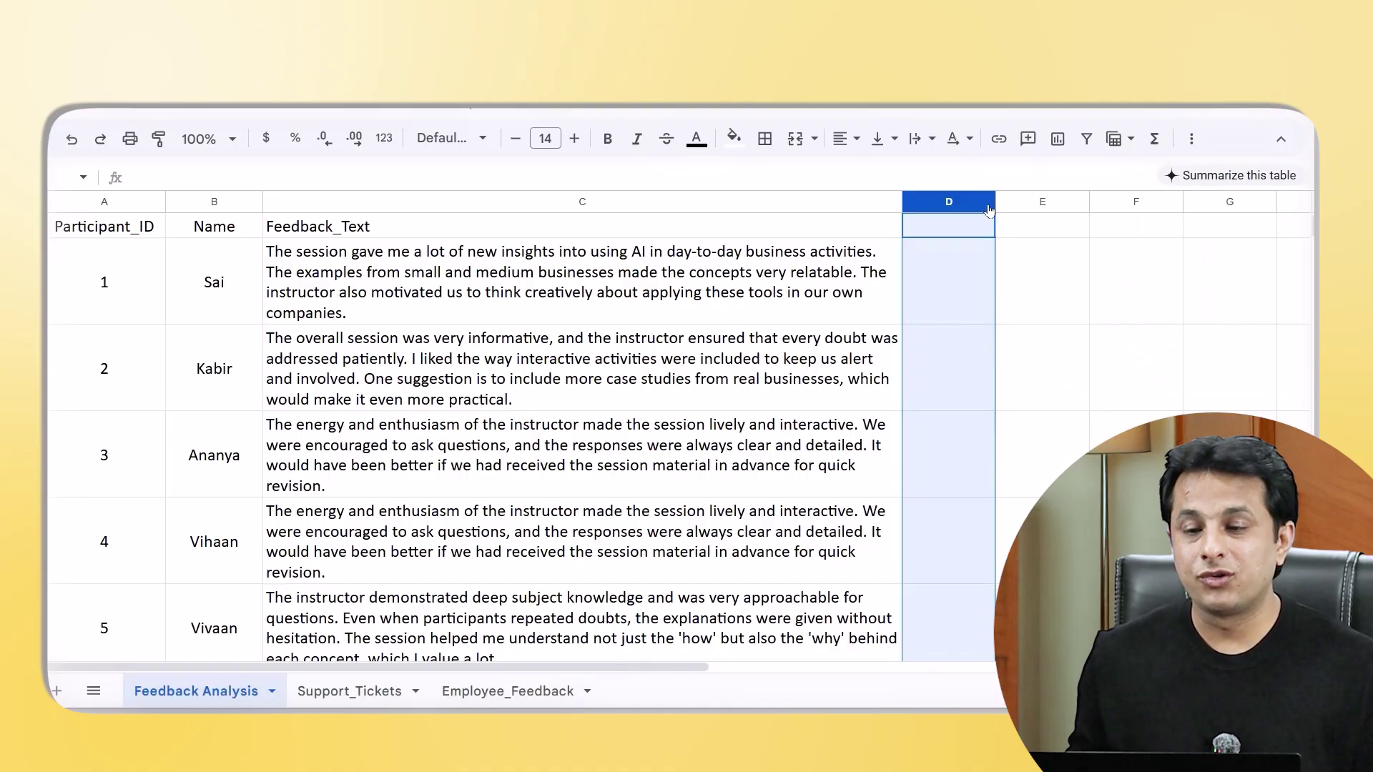
click(949, 281)
drag(993, 203, 1147, 203)
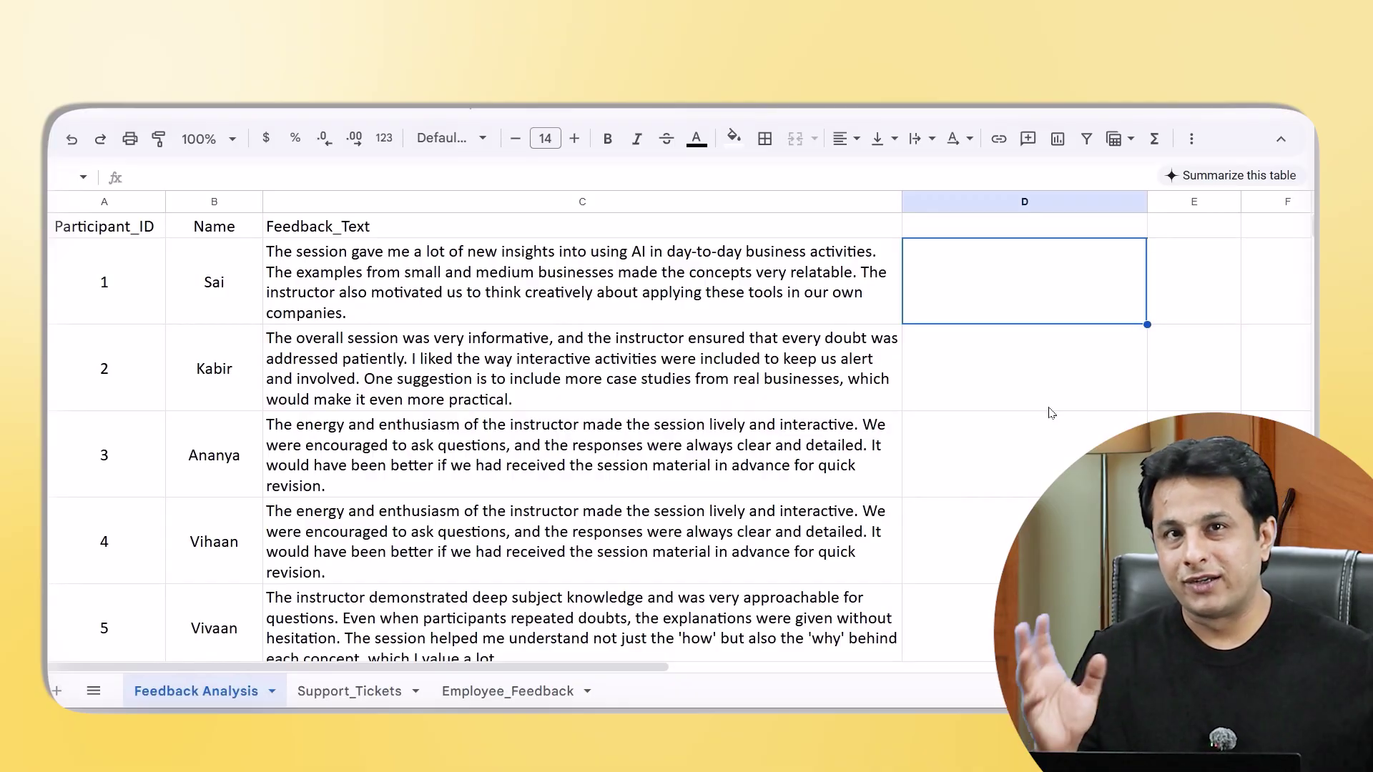
Enter =AI("Analyse Sentiment as Positive/Negative/Neutral", C2) in D2
text(=A)
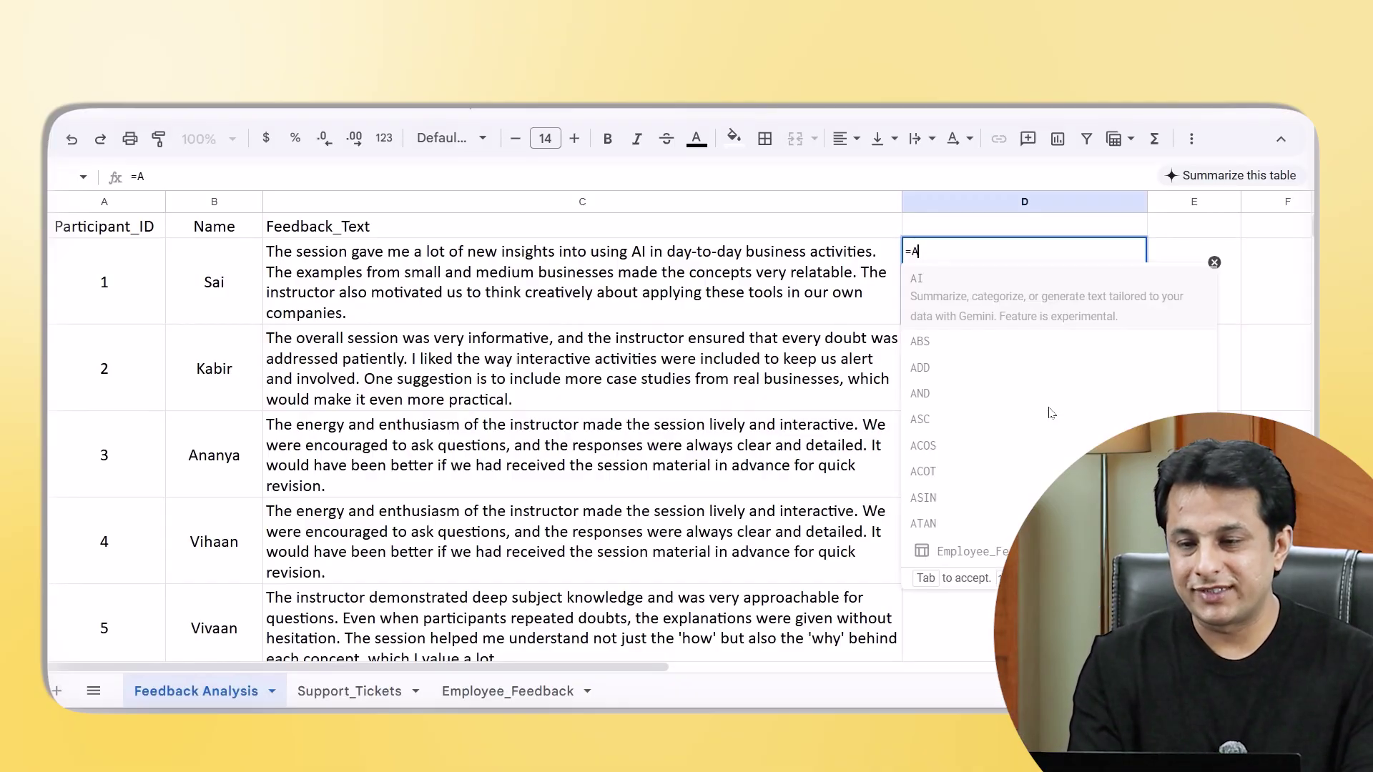
key(Tab)
text(")
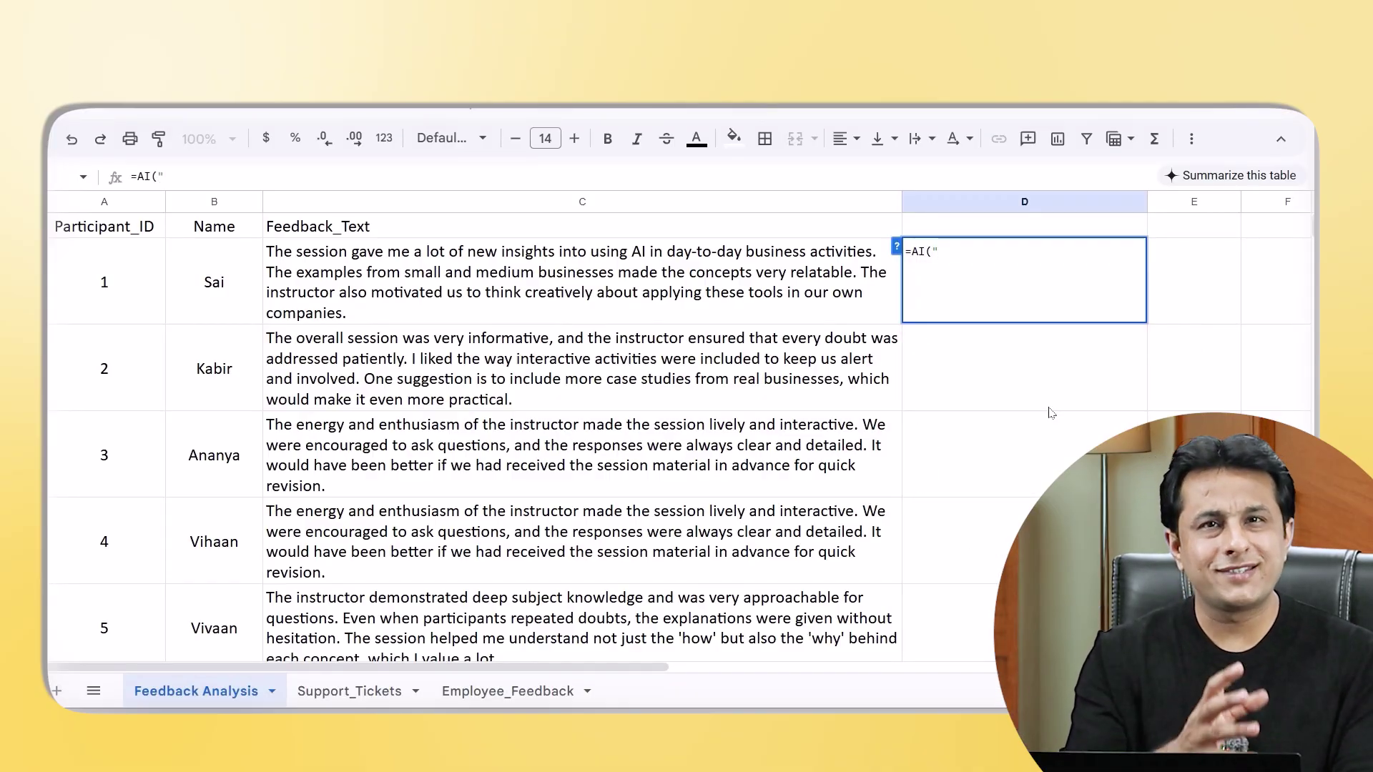
text(Analyse Sentiment as Post)
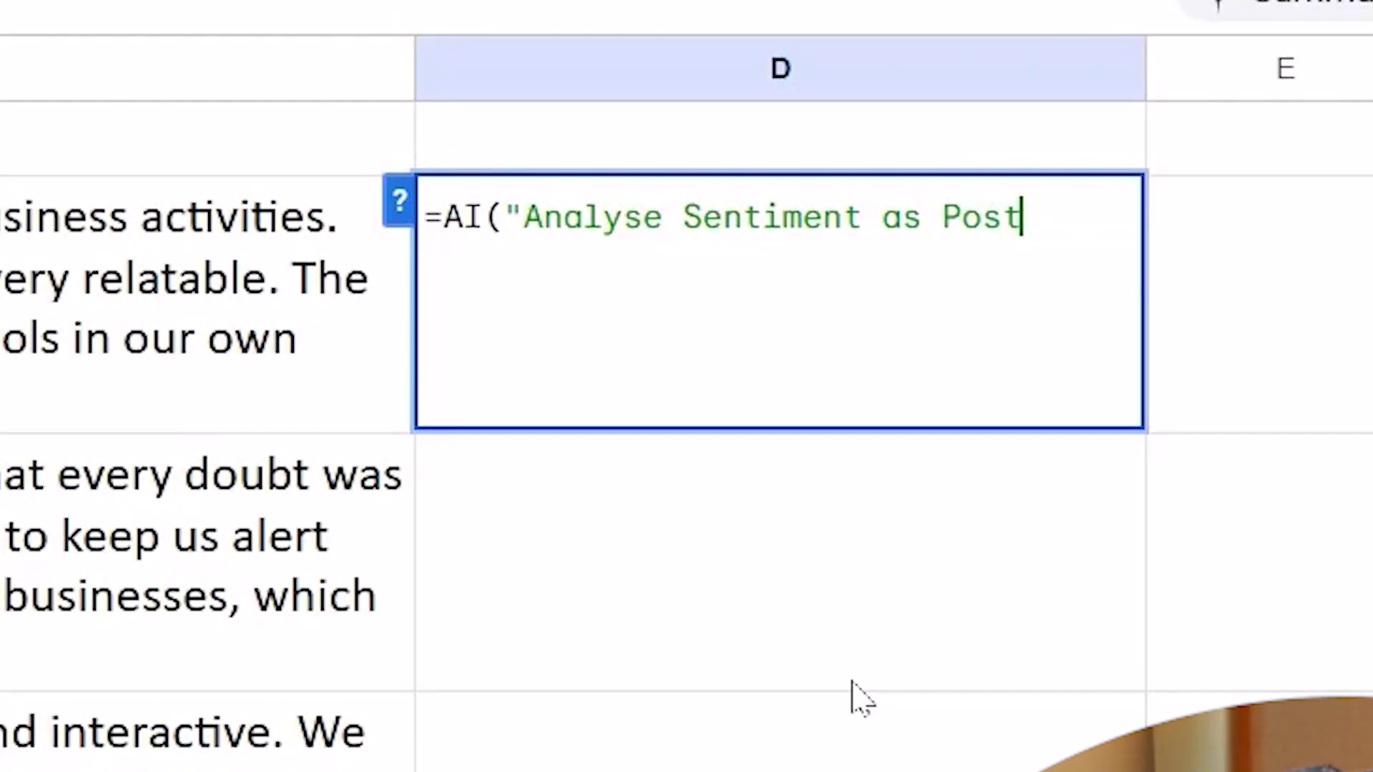
text(e,)
key(BackSpace)
key(BackSpace)
text(/)
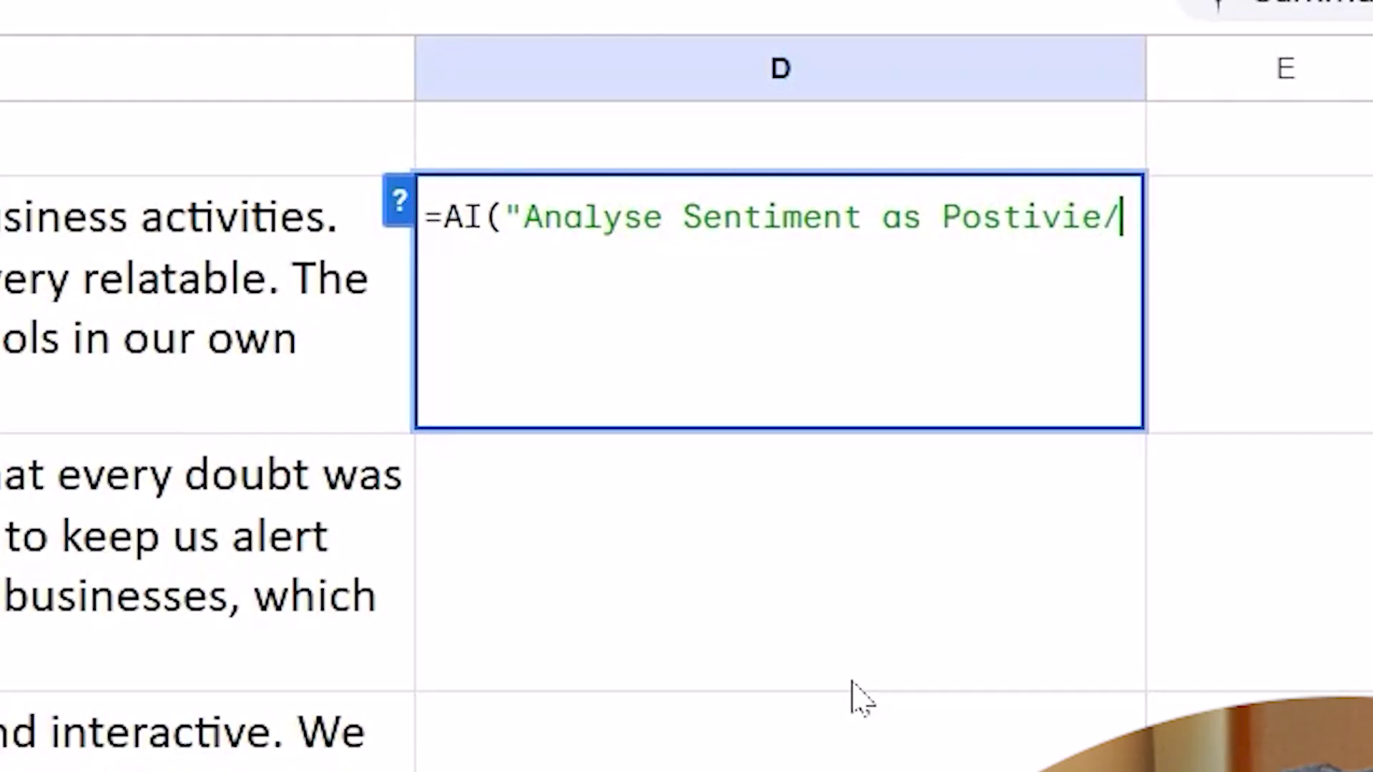
text(Negative/)
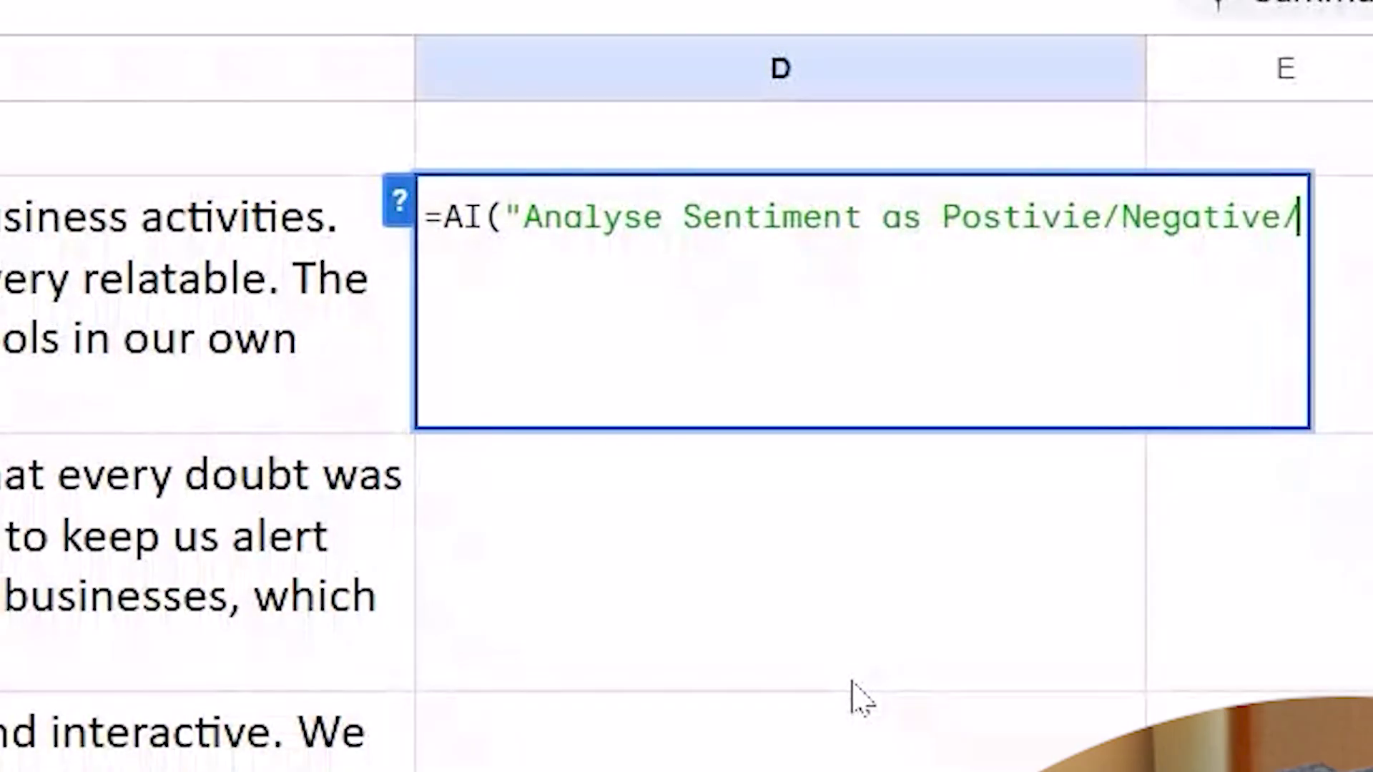
text(Neu)
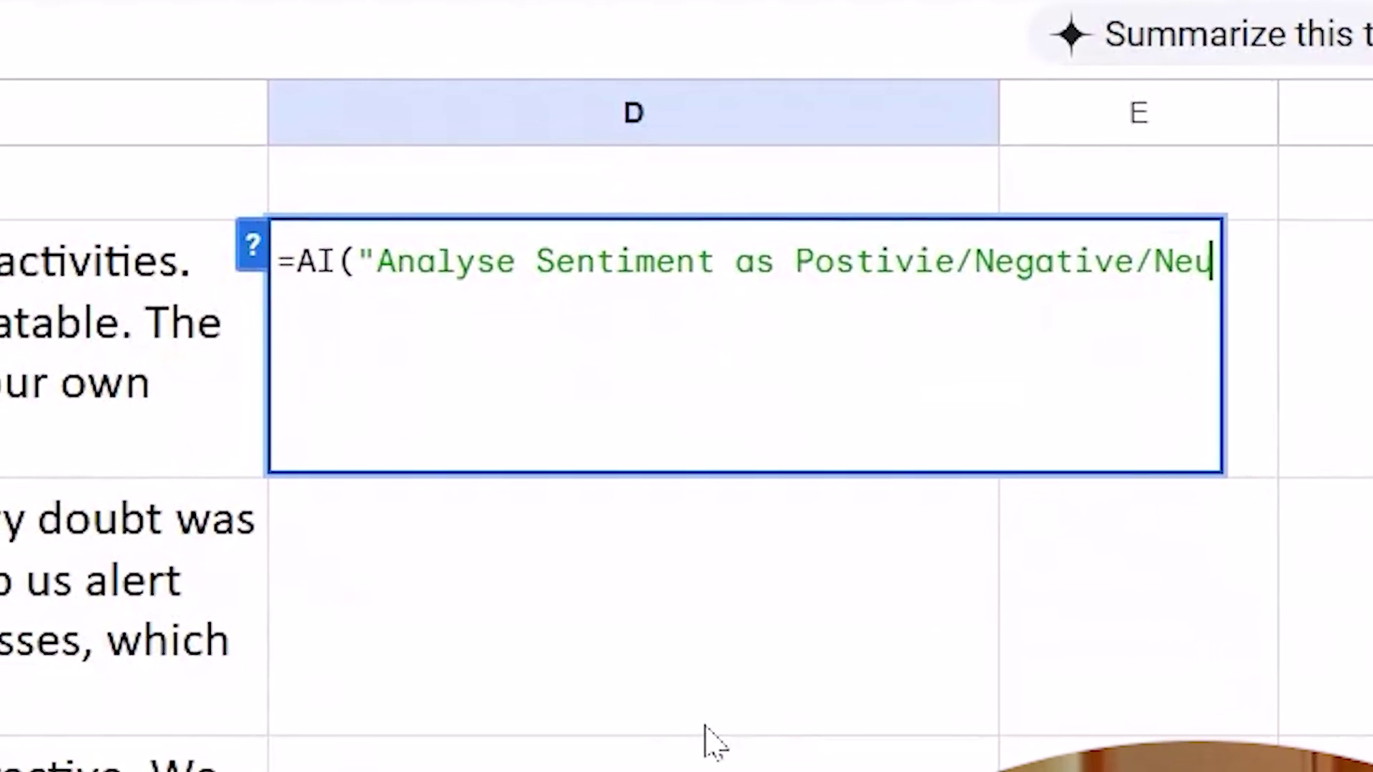
text(tral")
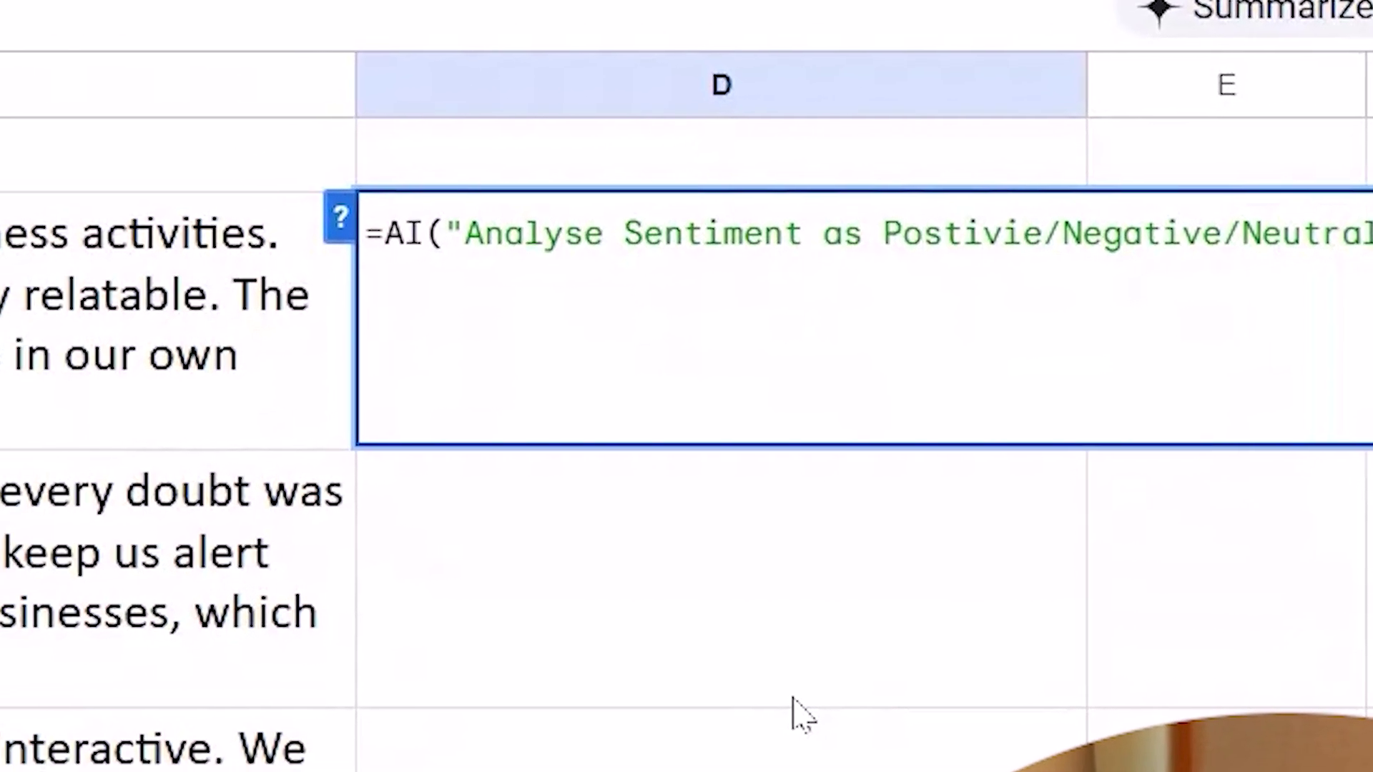
text(,)
click(117, 421)
text())
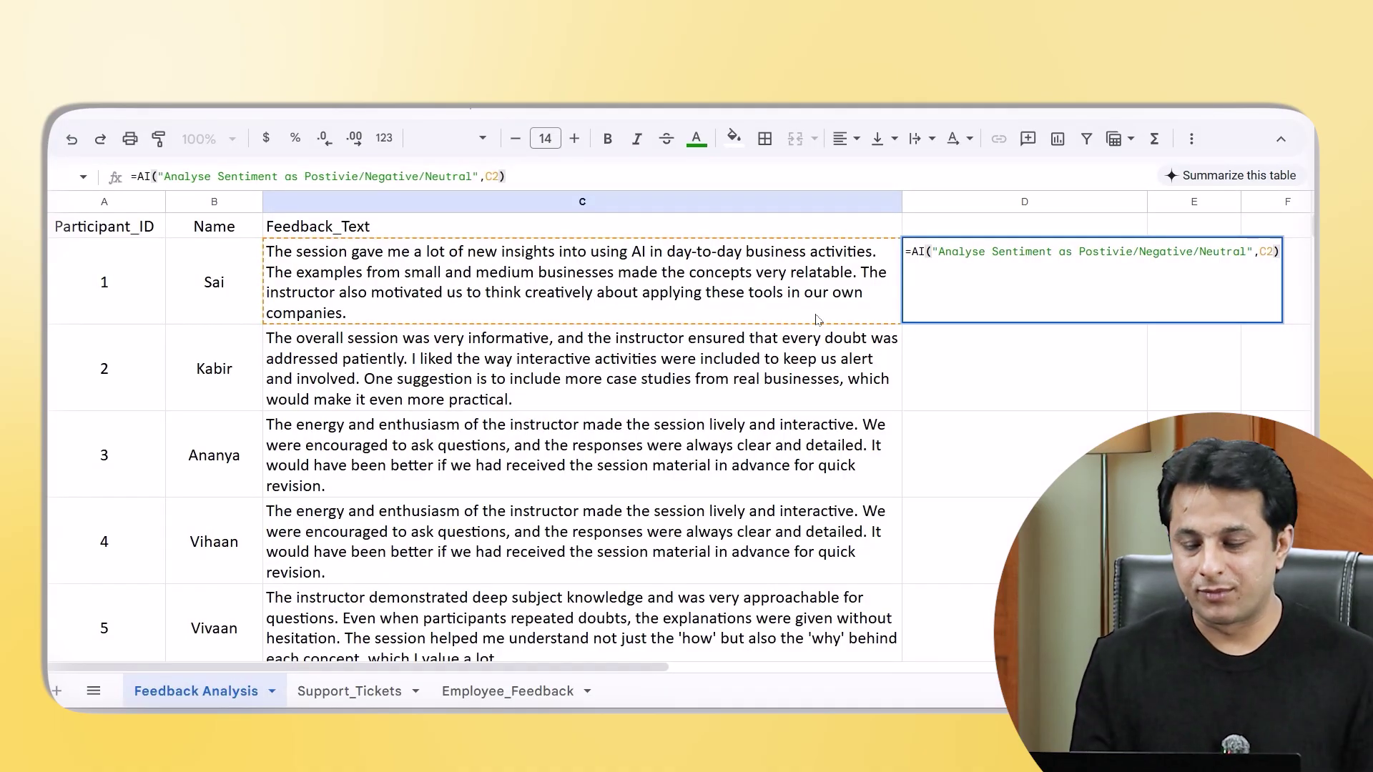
key(Return)
Fill the sentiment formula from D2 down column D and scroll to check the labels
click(1058, 297)
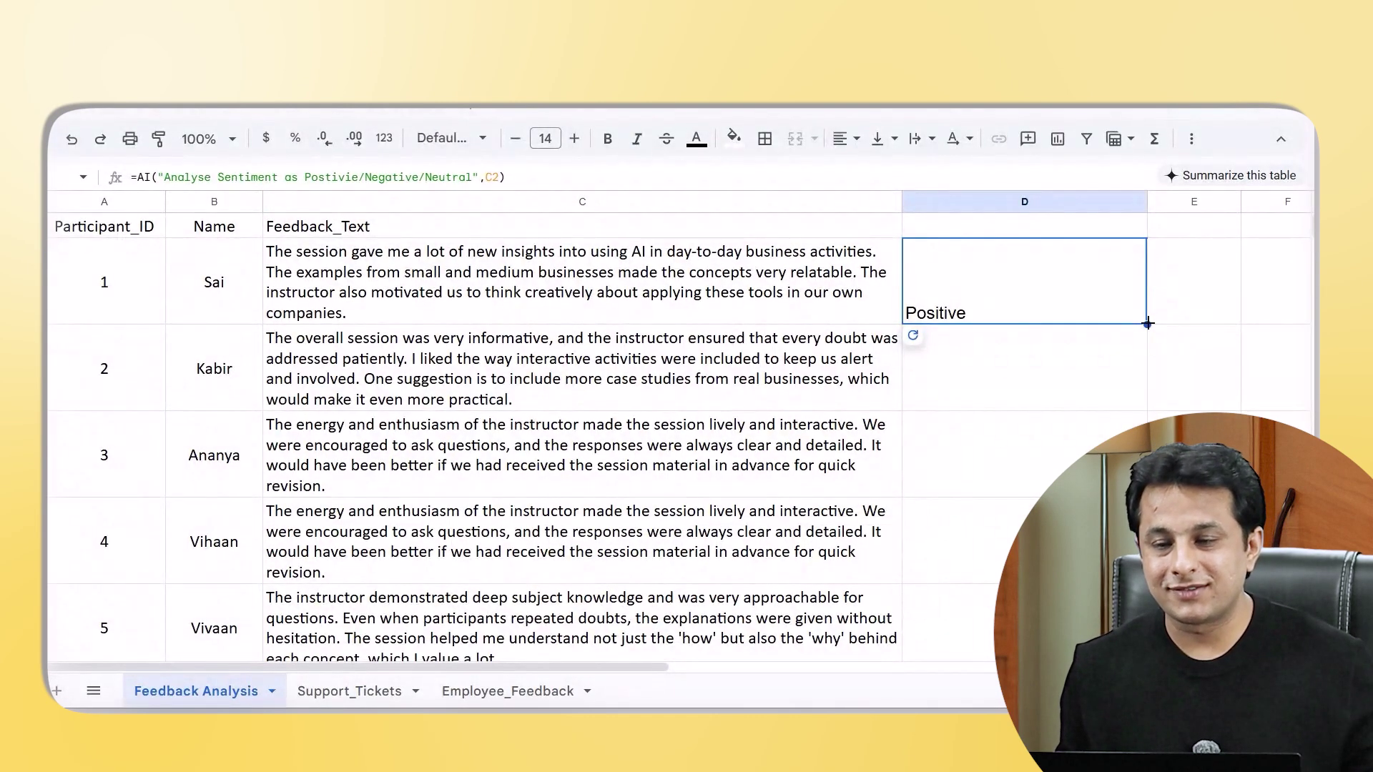
double_click(1147, 323)
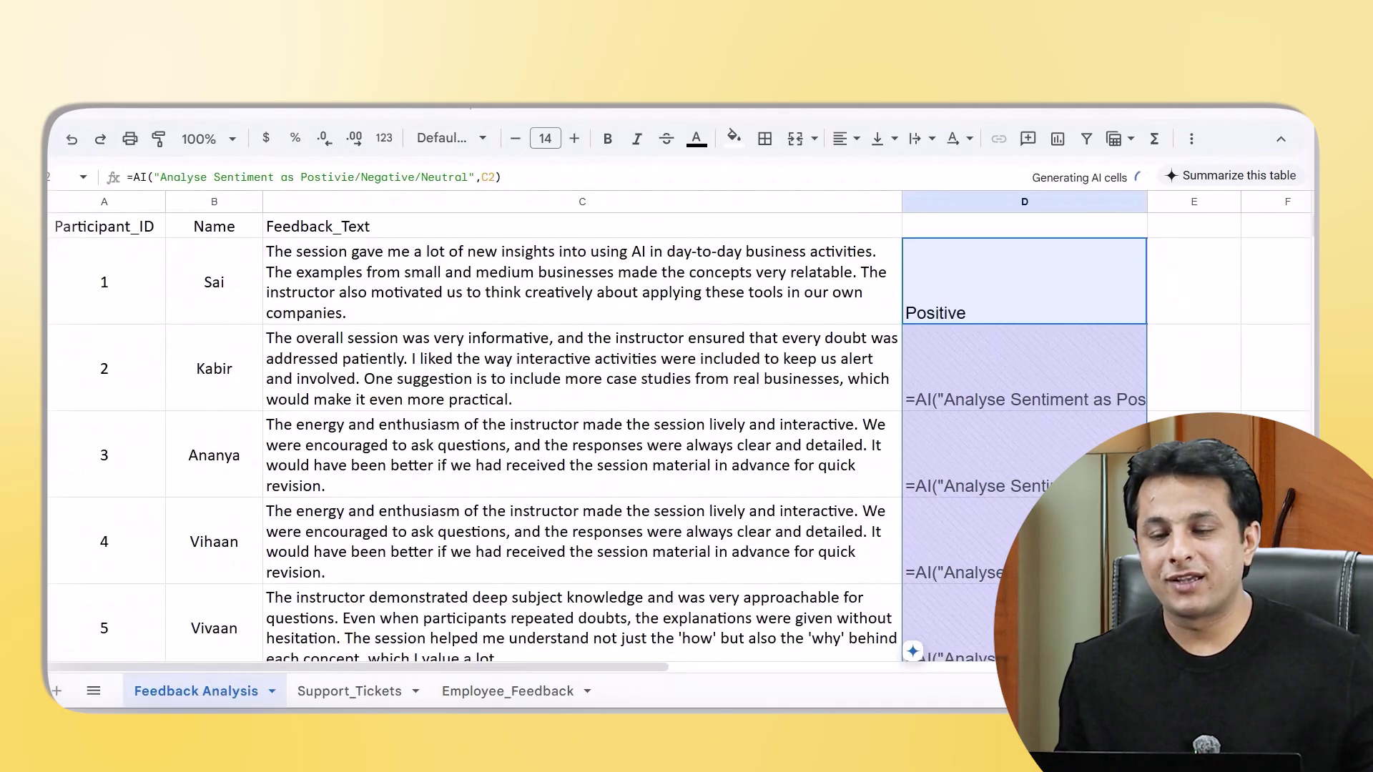
scroll(680, 436, down, 5)
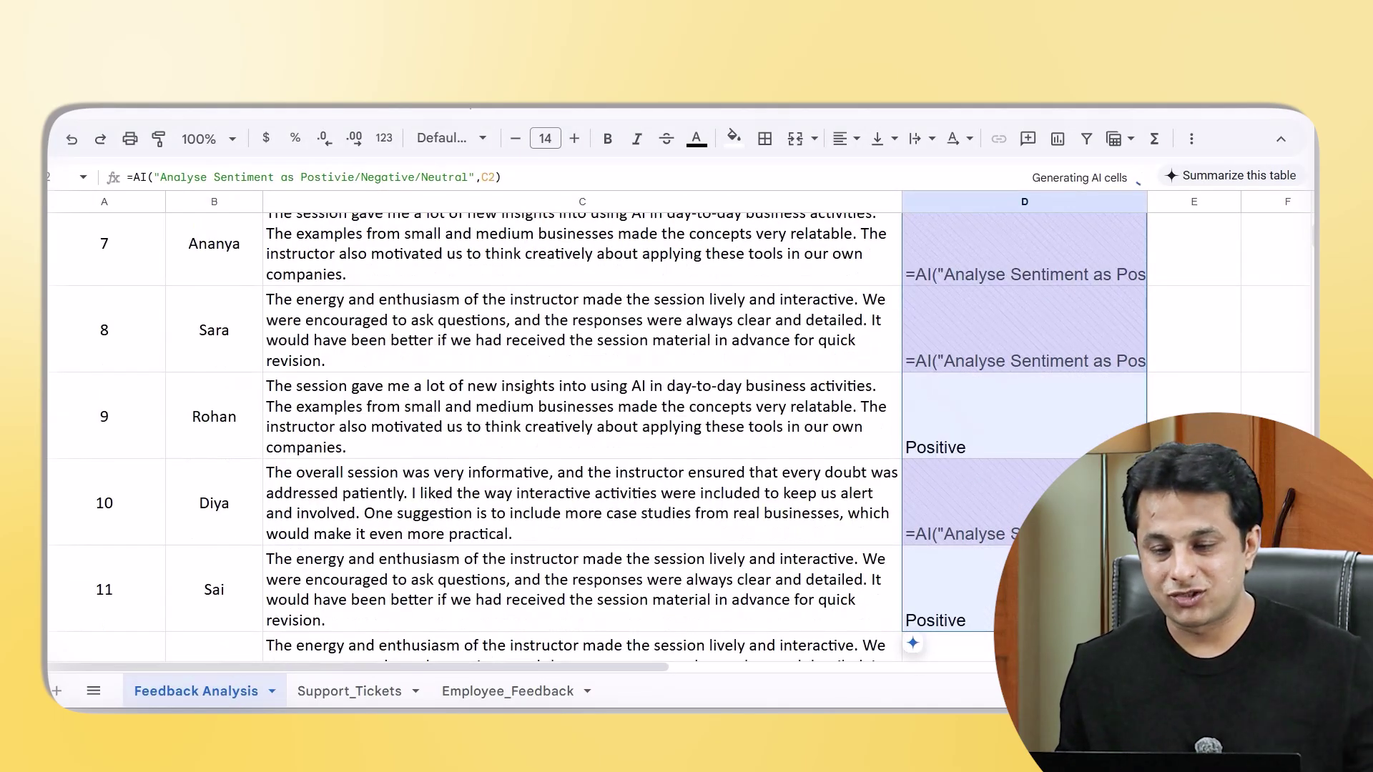
scroll(582, 436, down, 20)
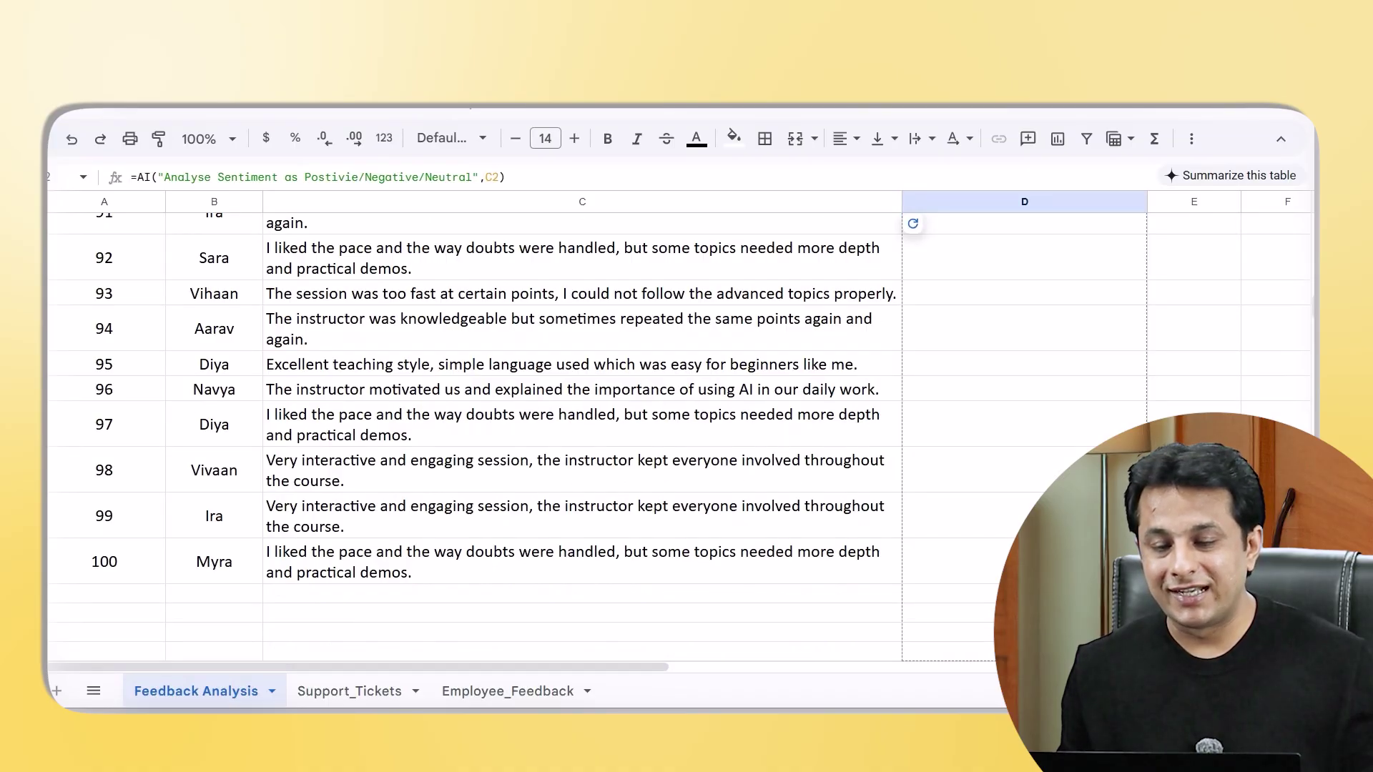
scroll(582, 436, down, 2)
scroll(582, 436, up, 20)
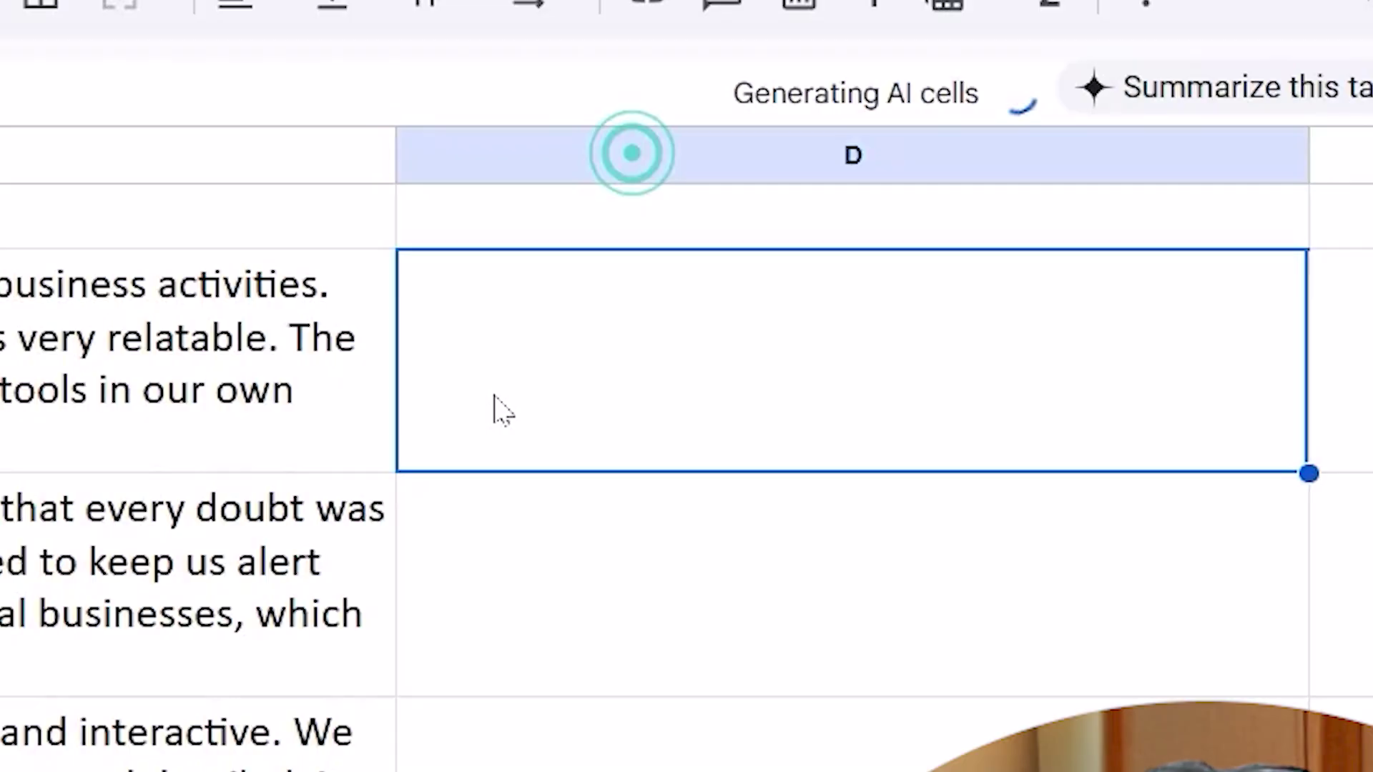
Put the "Give Rating between 1(Negative) to 5 (Positive)" AI formula in D2 and fill it down
text(=")
key(ctrl+v)
click(683, 275)
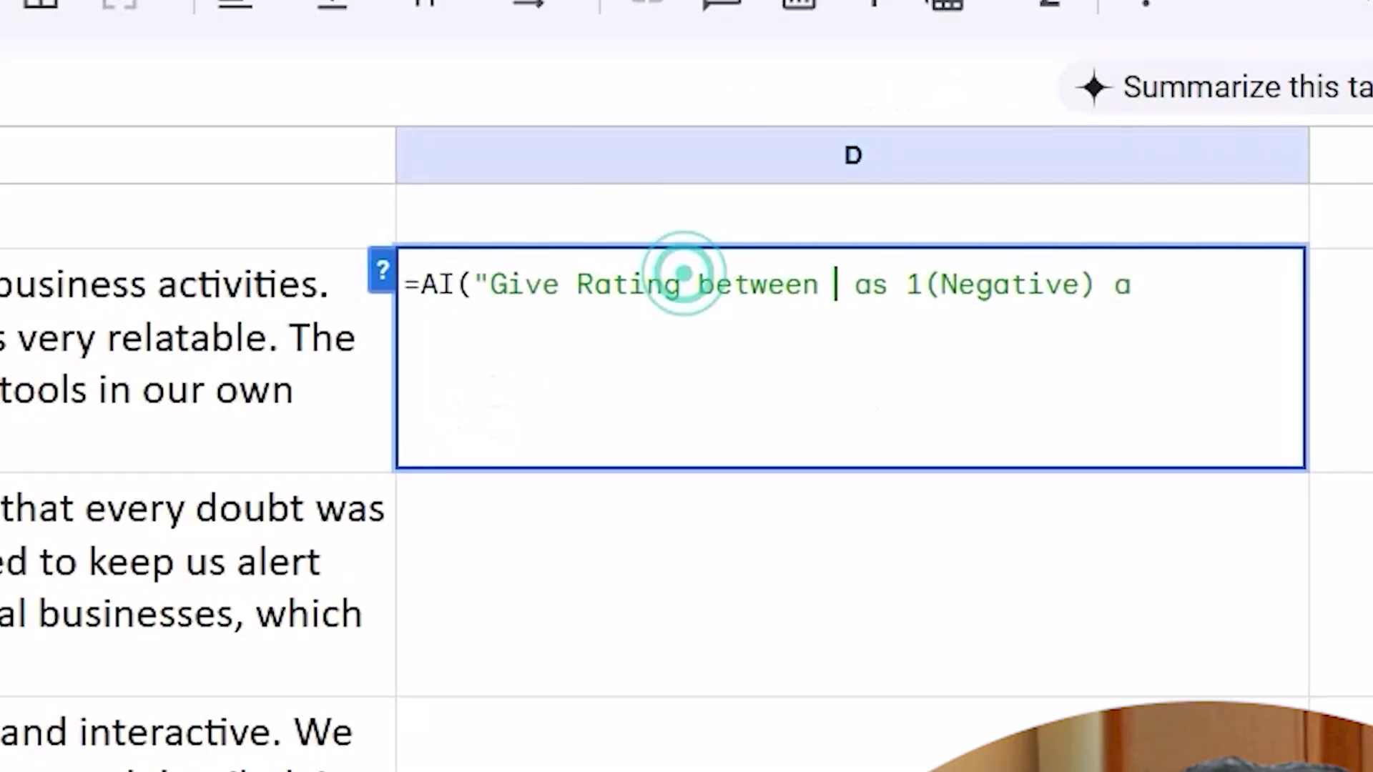
key(Delete)
key(Delete)
click(153, 315)
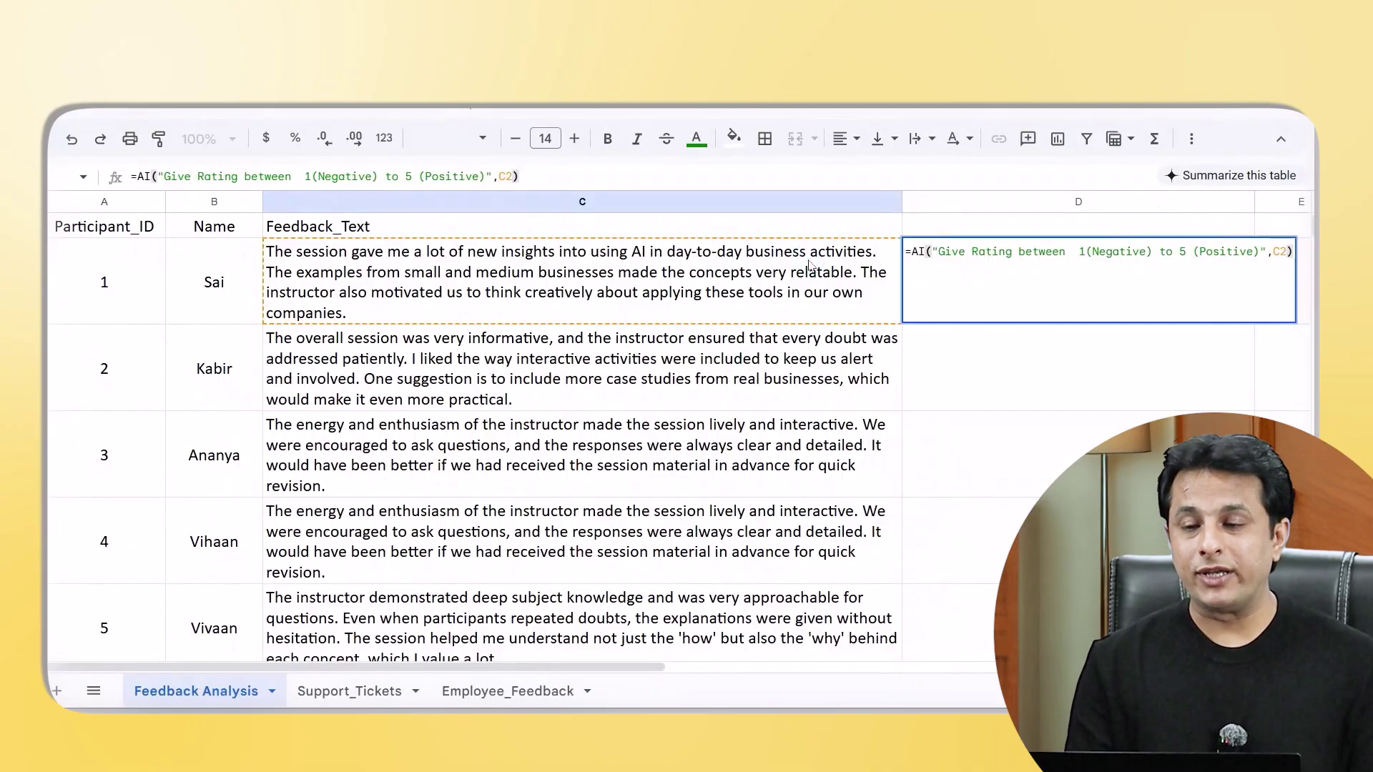
double_click(1029, 323)
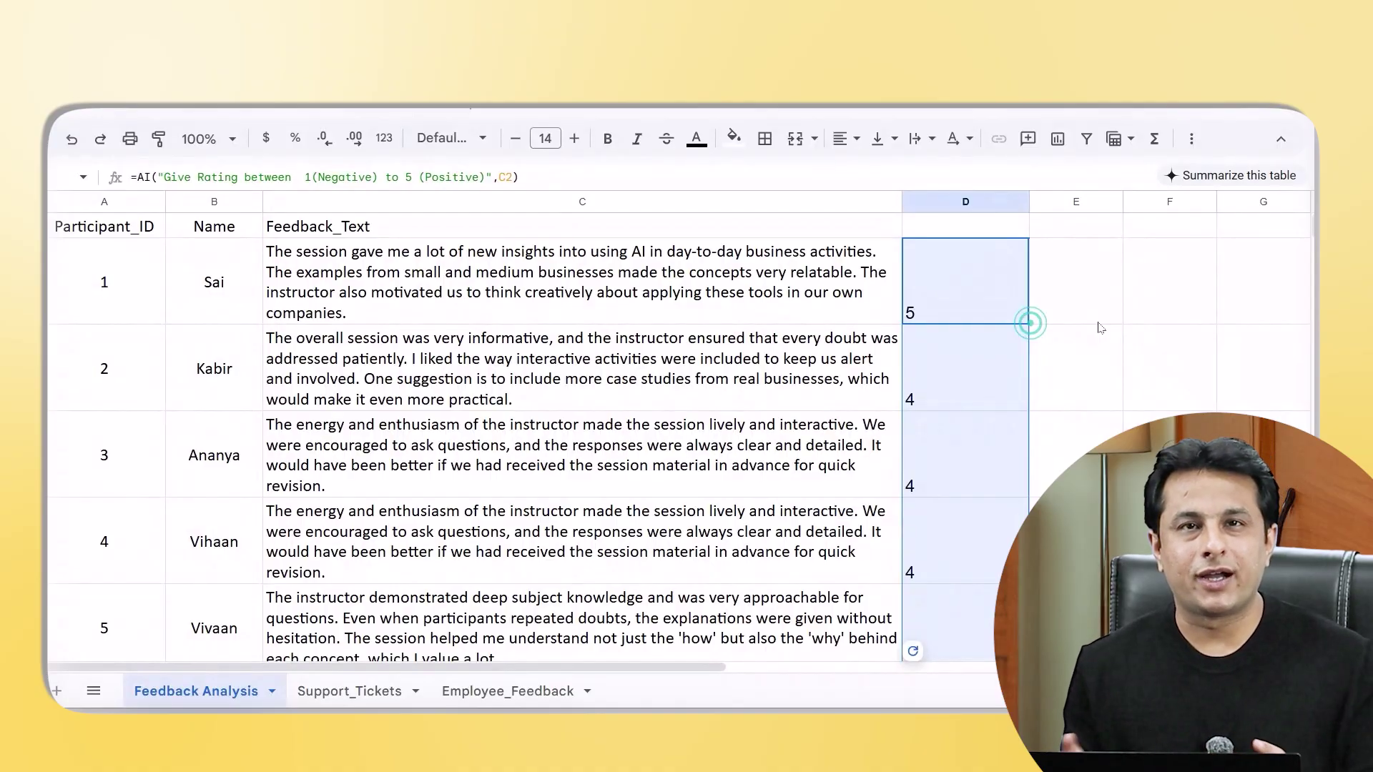
Select the ratings in D2 through D4
drag(941, 277, 949, 470)
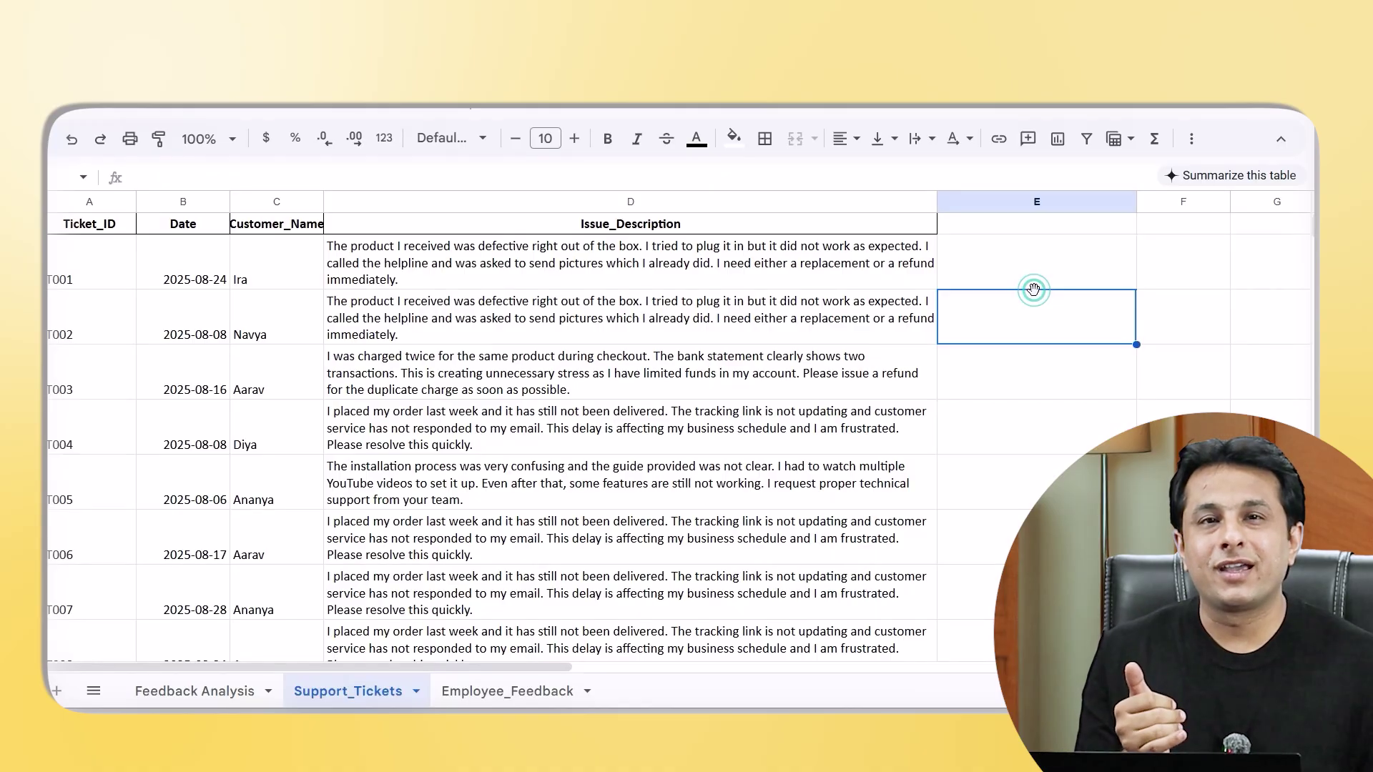
Select the whole Issue_Description column
click(453, 203)
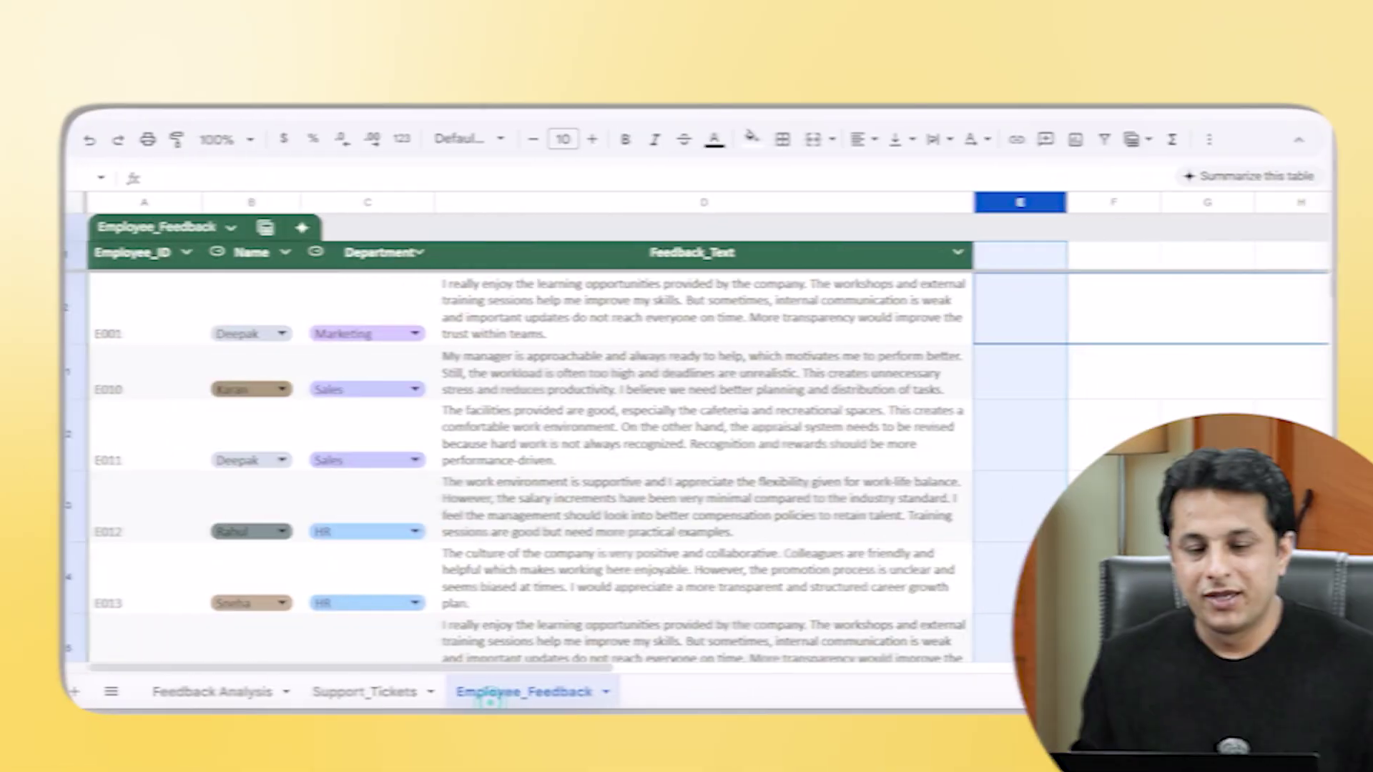
click(472, 699)
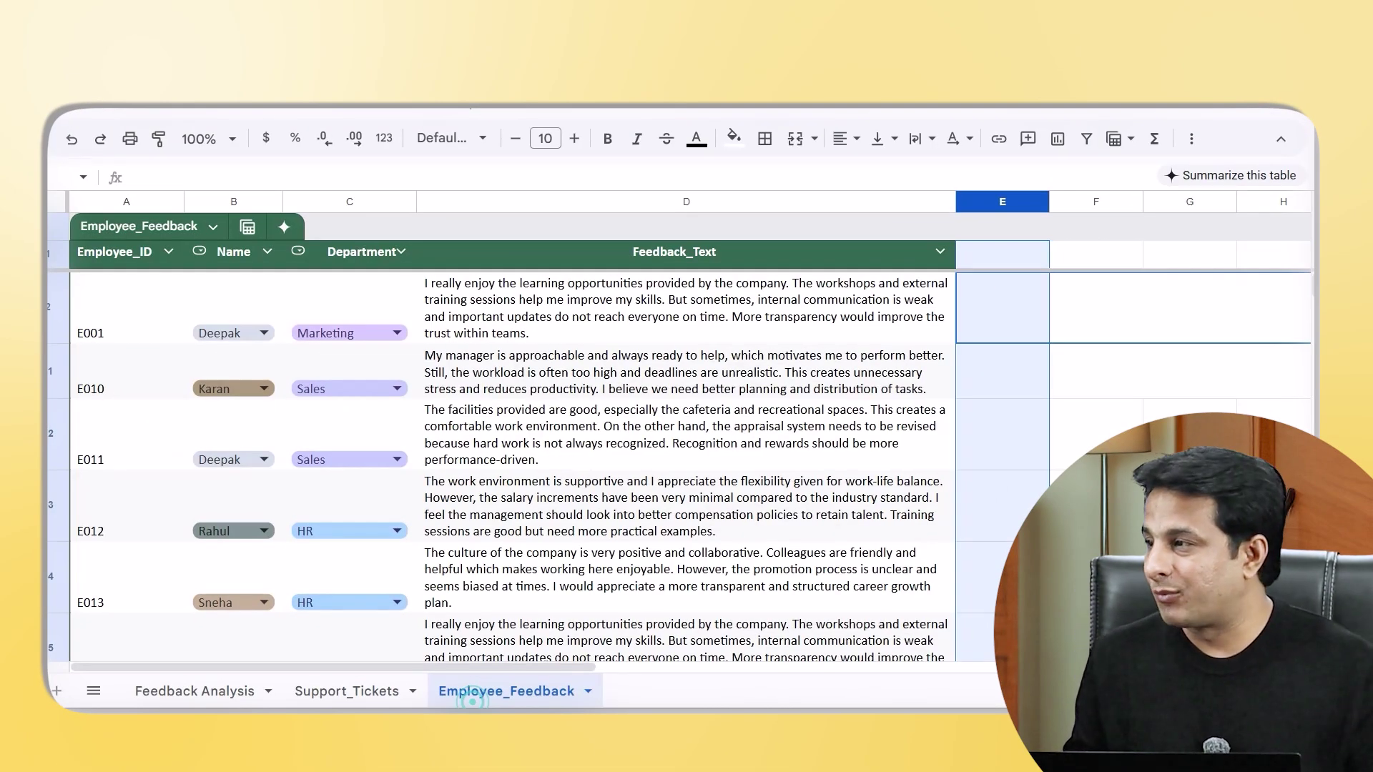
click(1003, 309)
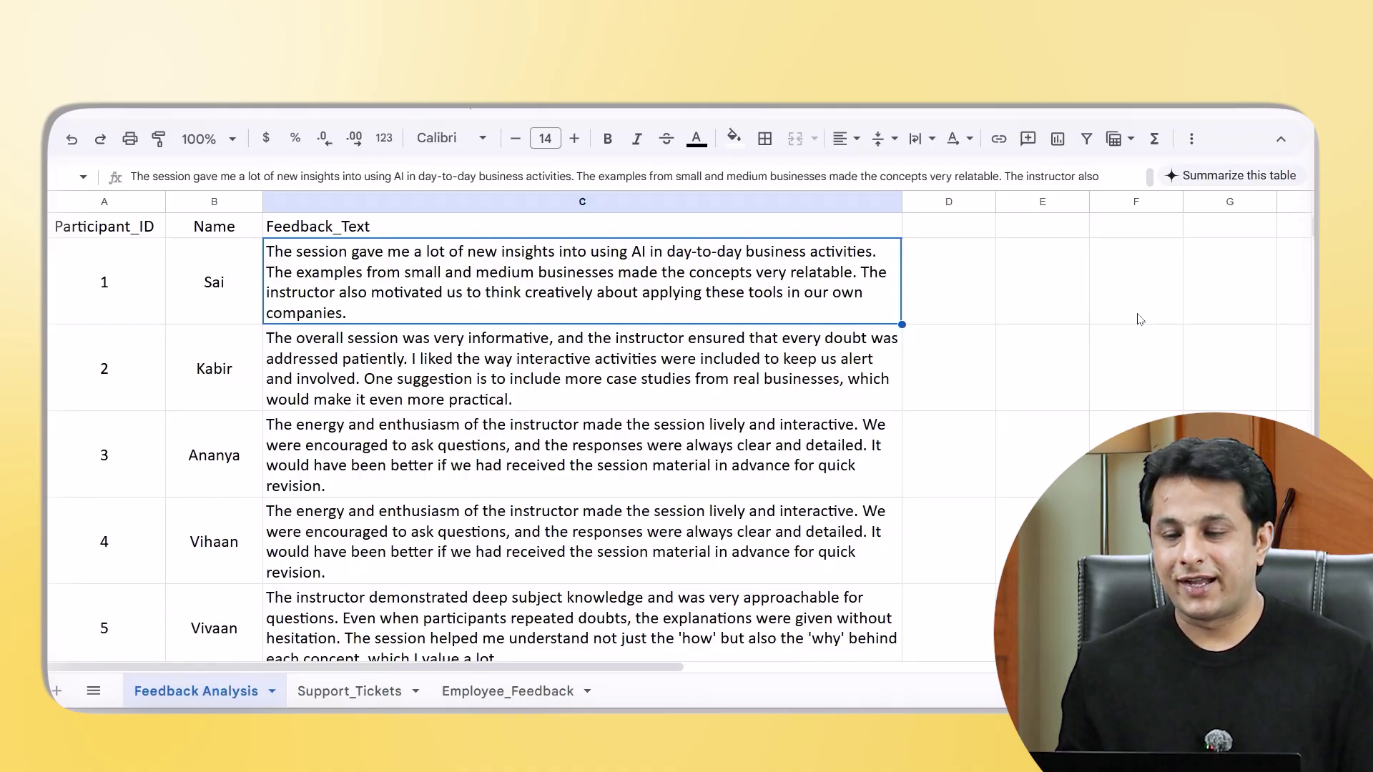
scroll(302, 418, down, 20)
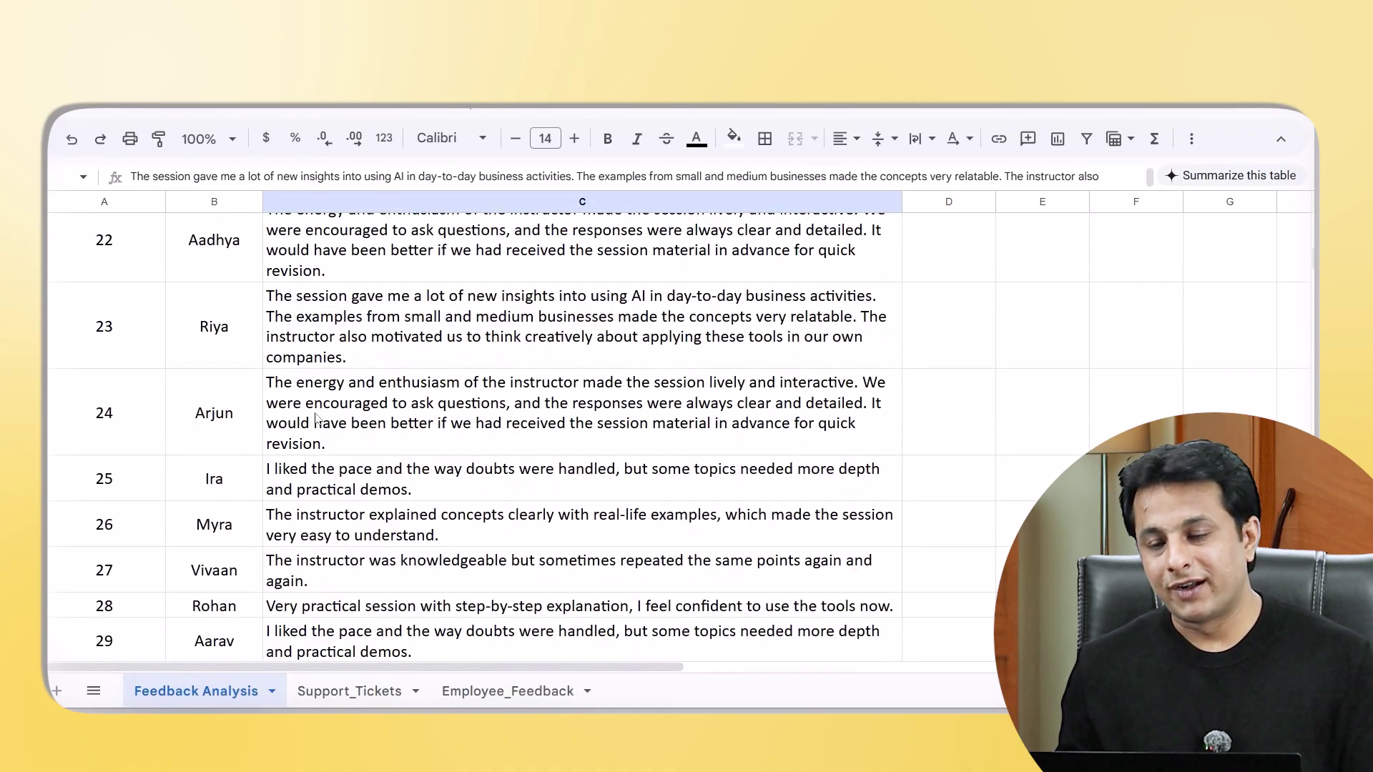
scroll(317, 419, down, 20)
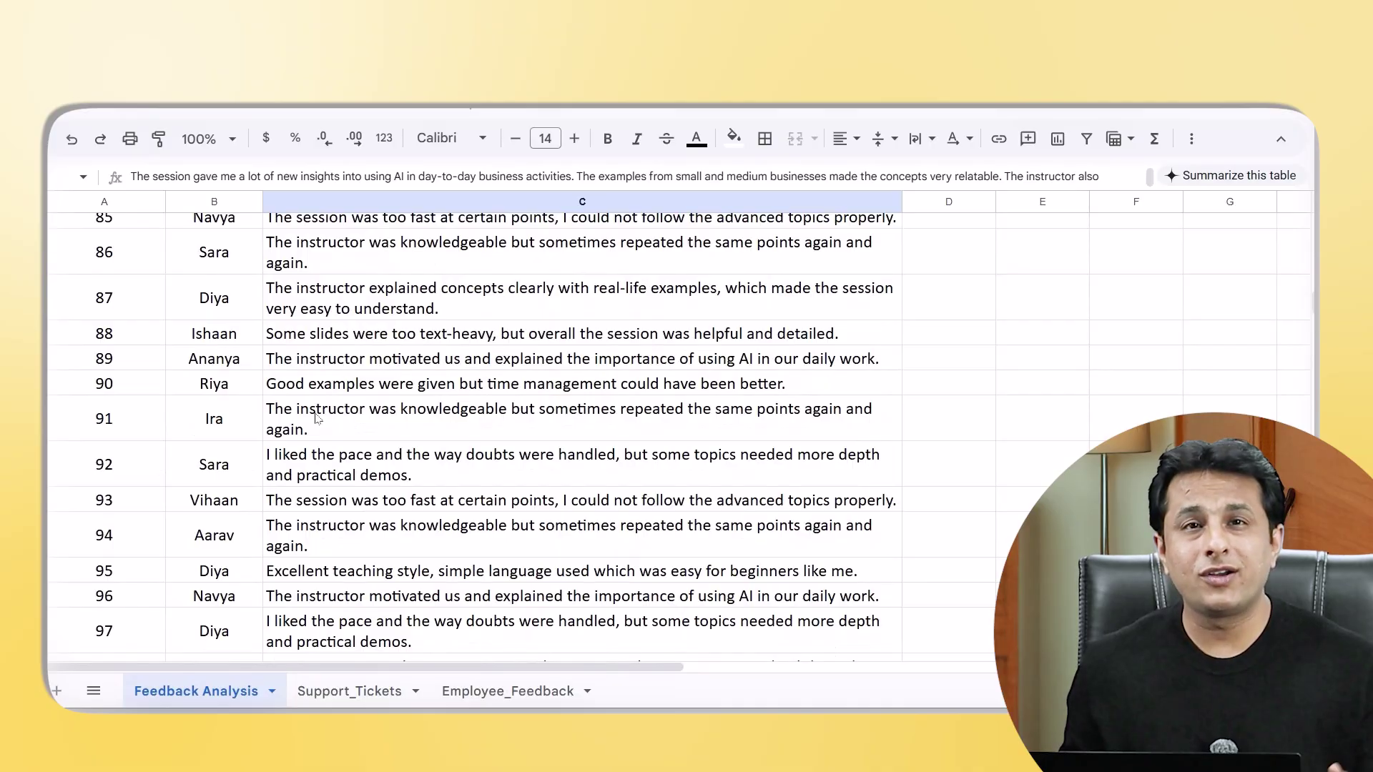
scroll(317, 419, up, 20)
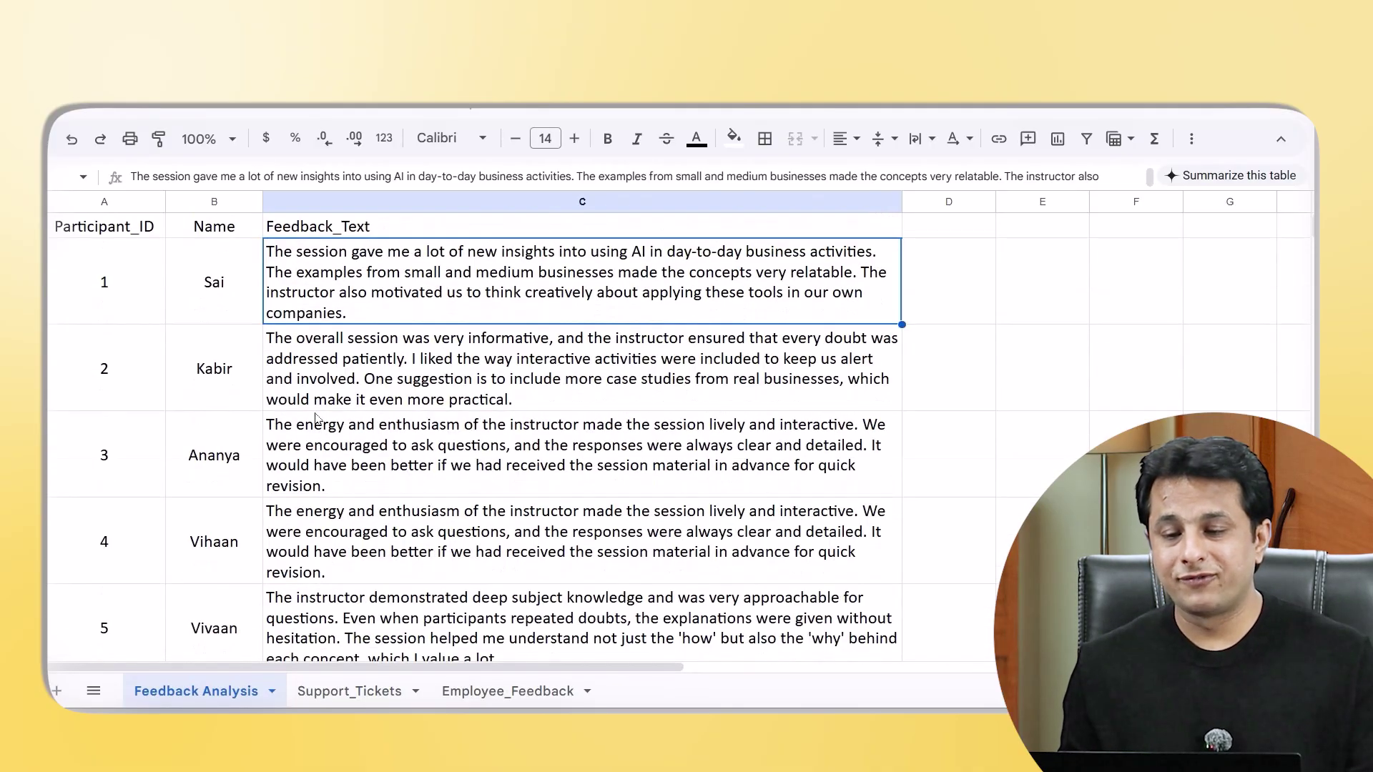
click(972, 261)
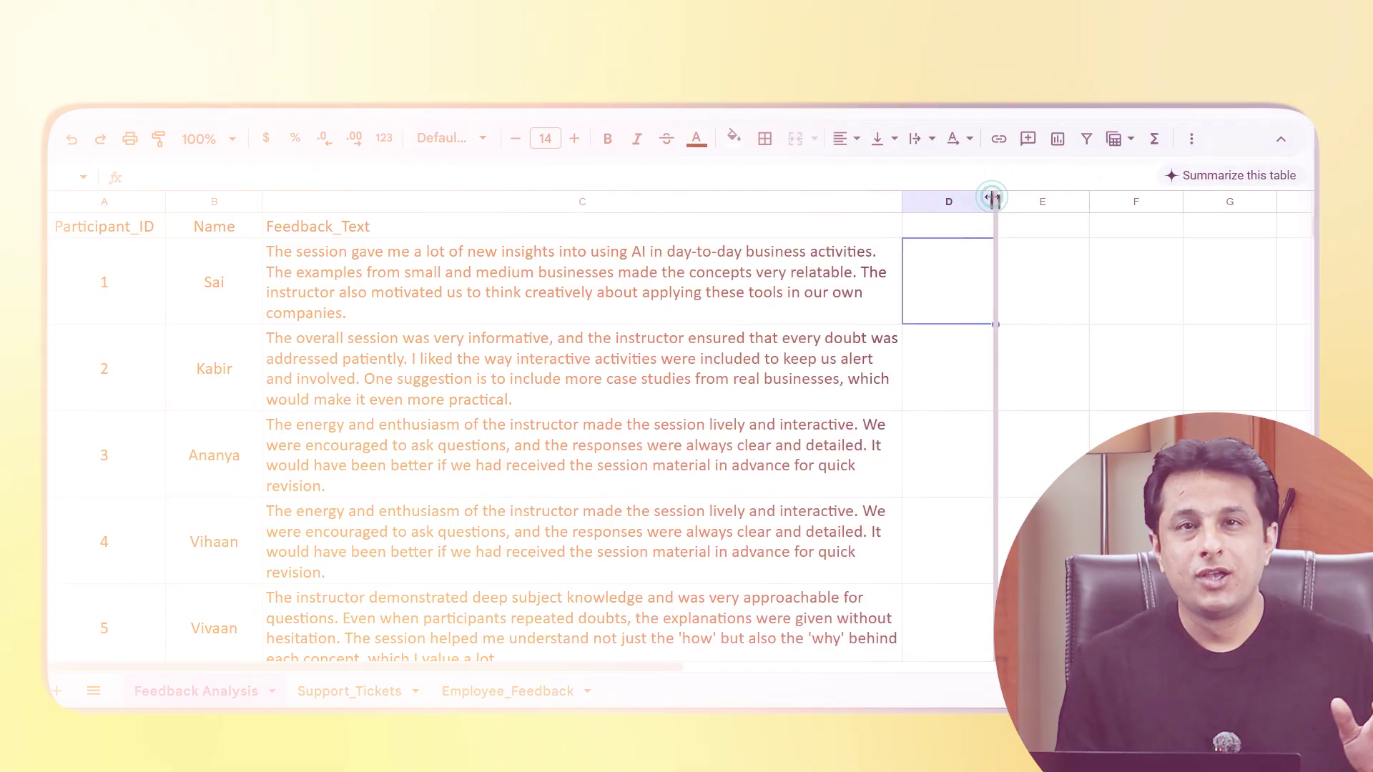